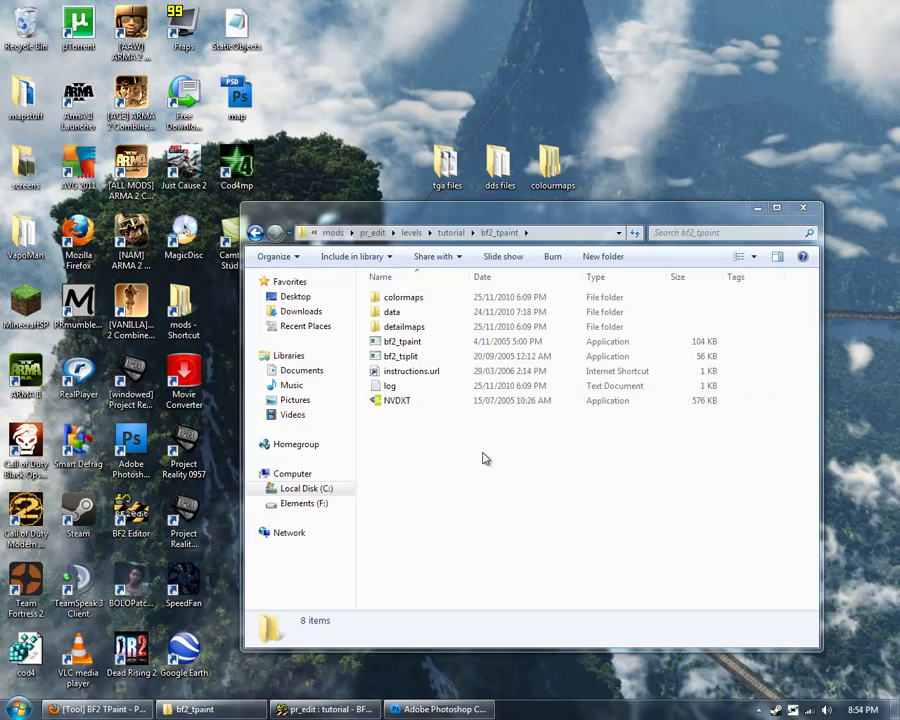
Switch to BF2Editor and examine the tutorial level's terrain, checking how grass, rock and dirt textures follow height and slope.
drag(475, 214, 456, 161)
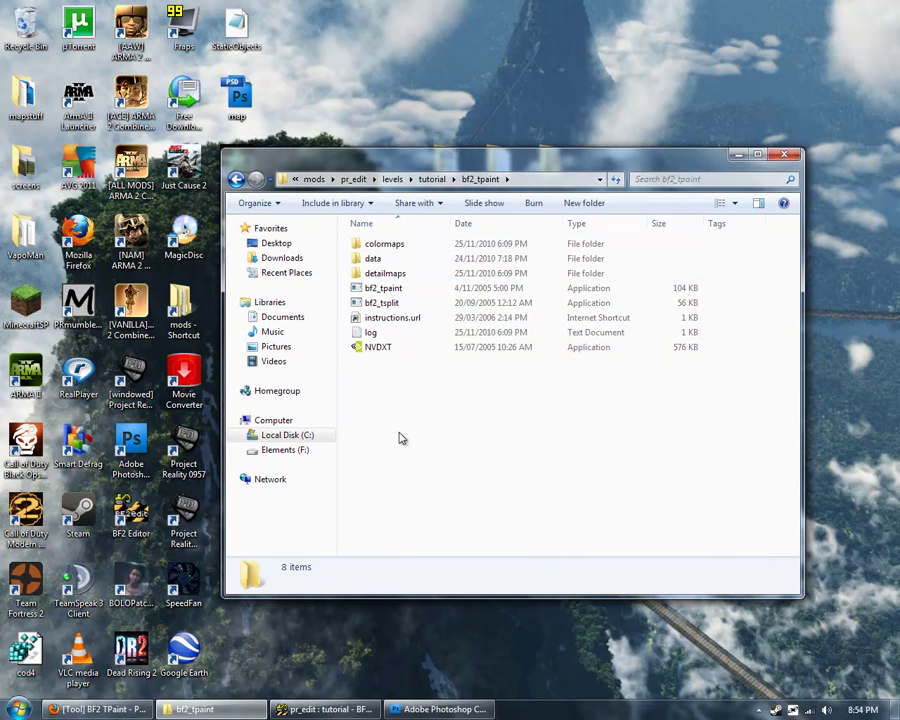
click(325, 709)
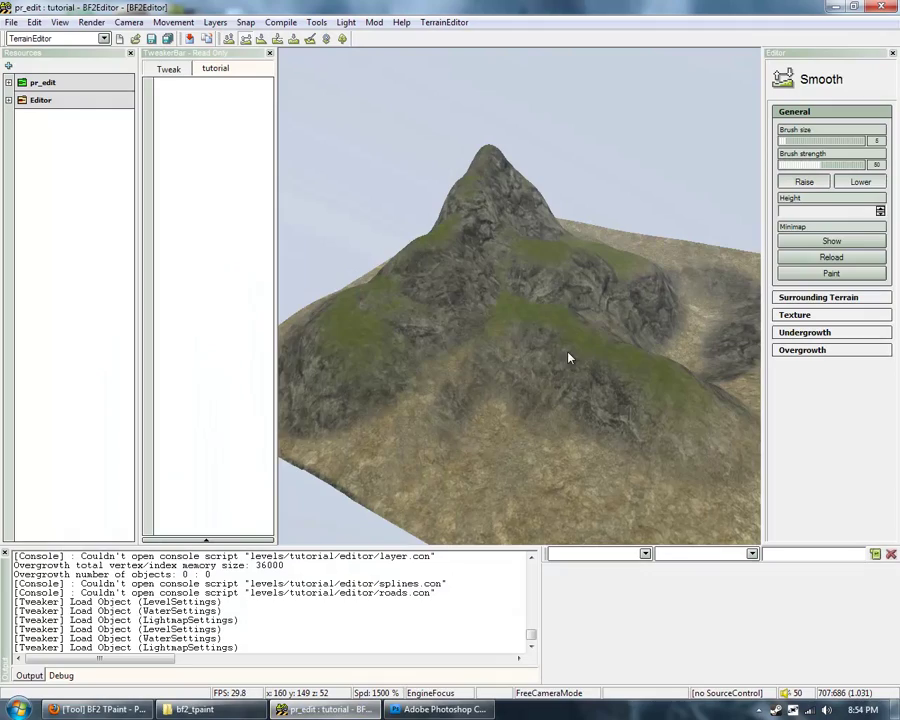
key(w)
scroll(520, 302, down, 10)
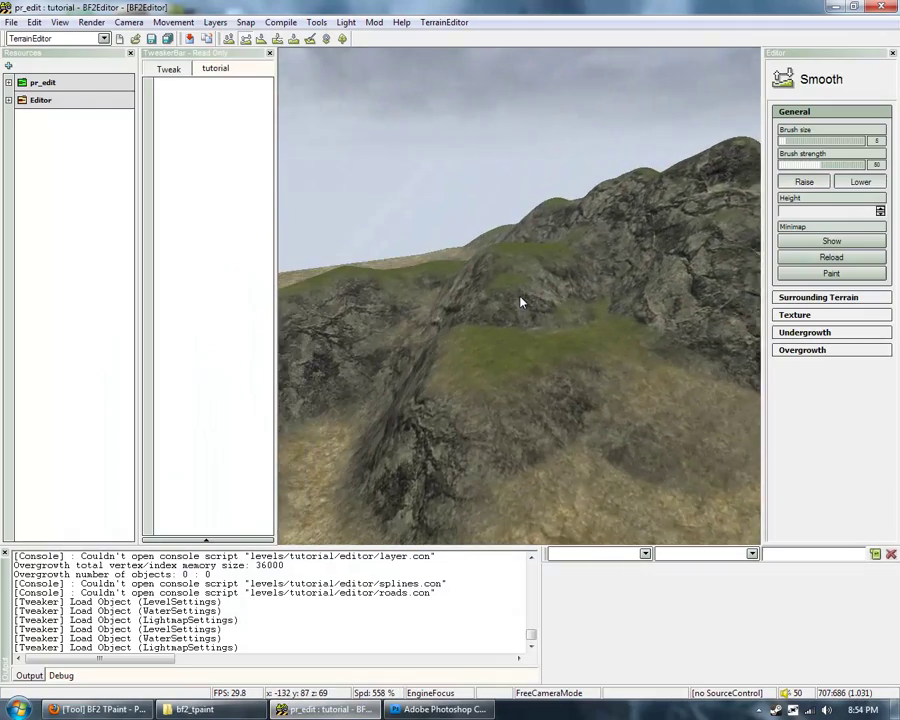
key(w)
key(w)
scroll(520, 302, down, 4)
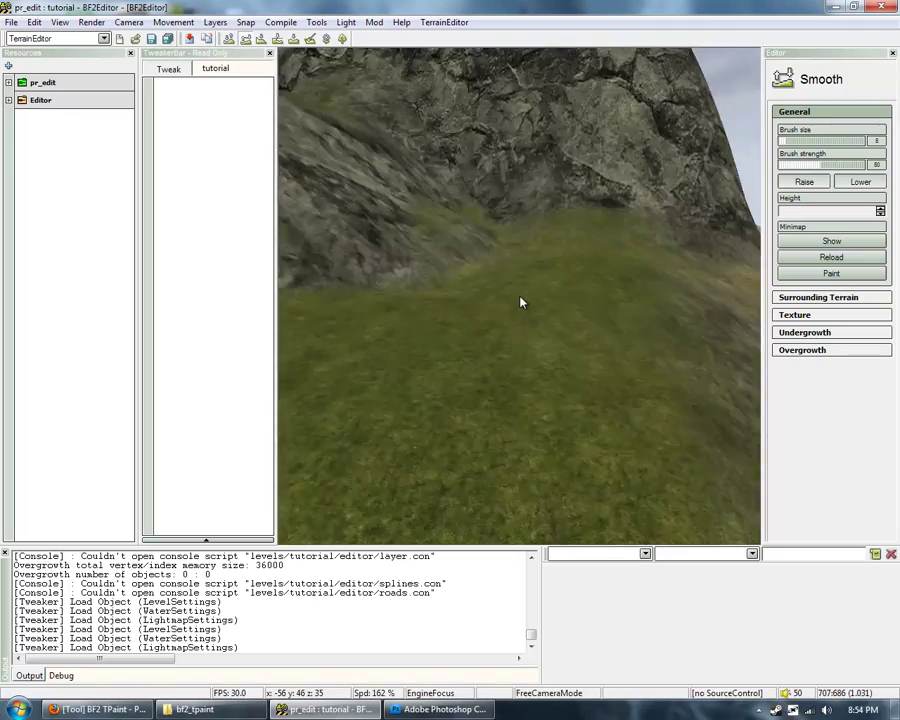
key(w)
key(s)
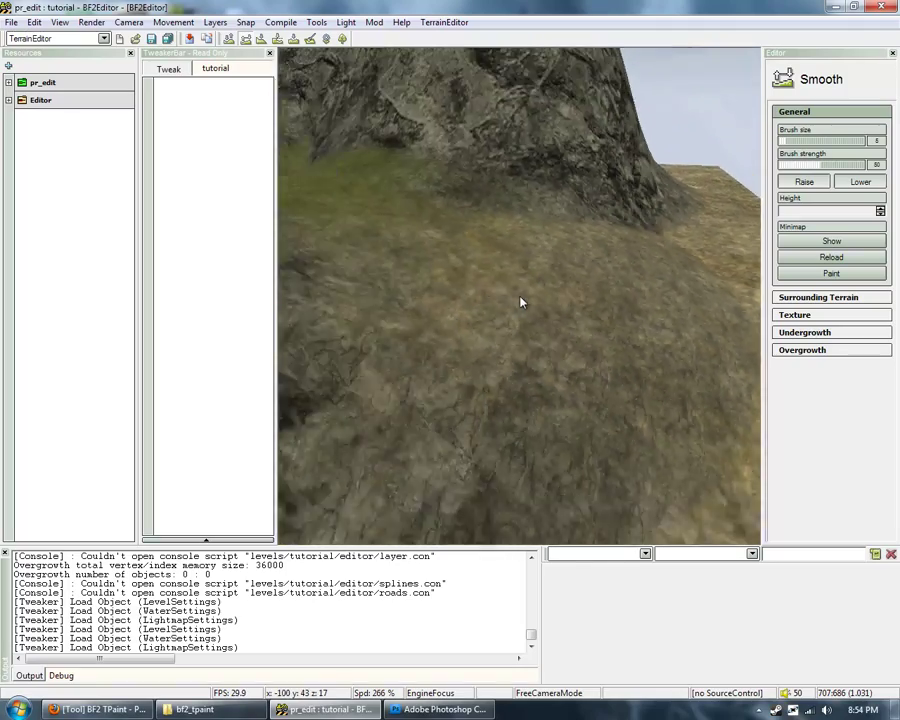
scroll(520, 303, down, 12)
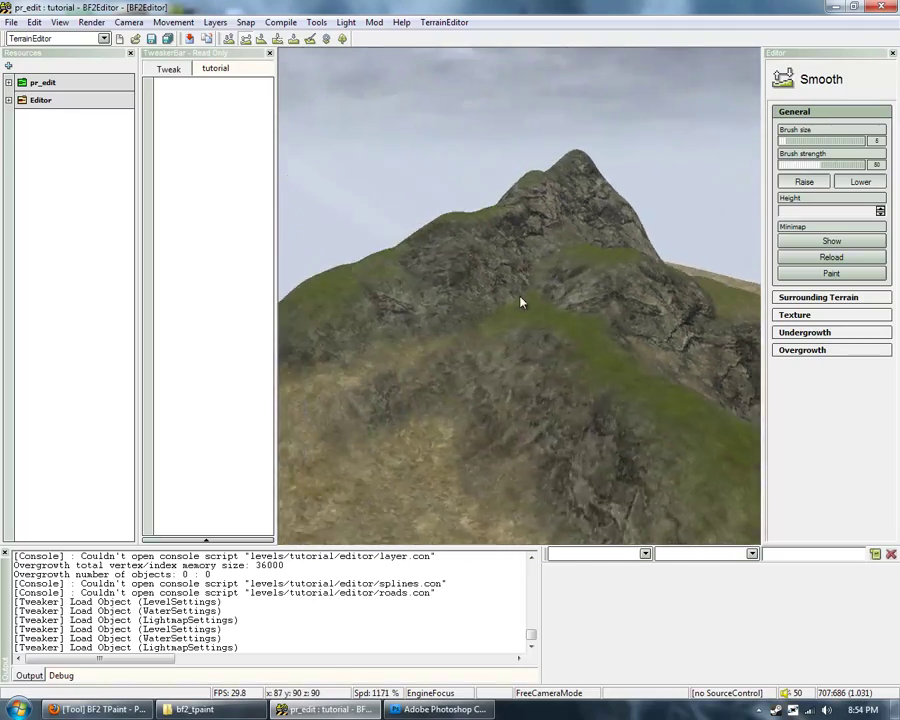
scroll(520, 302, down, 3)
key(w)
key(s)
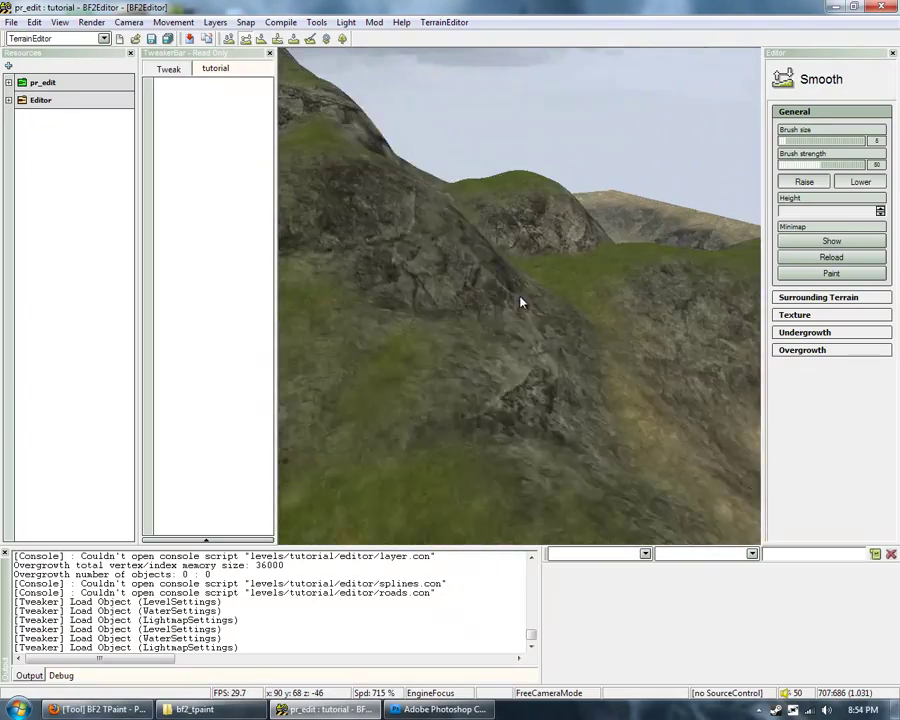
scroll(520, 302, up, 1)
scroll(520, 303, down, 4)
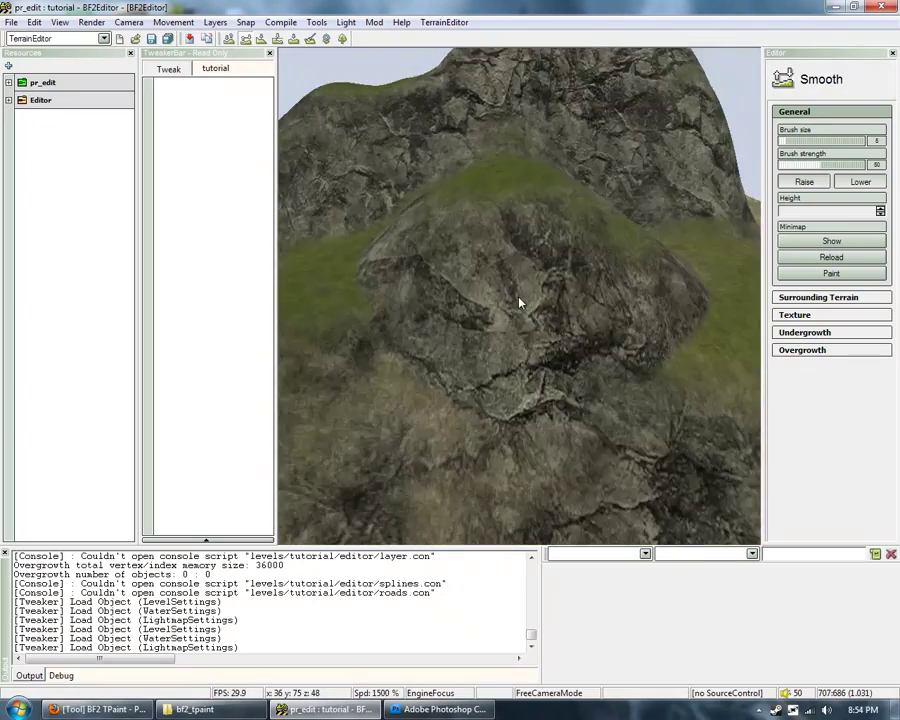
key(a)
key(d)
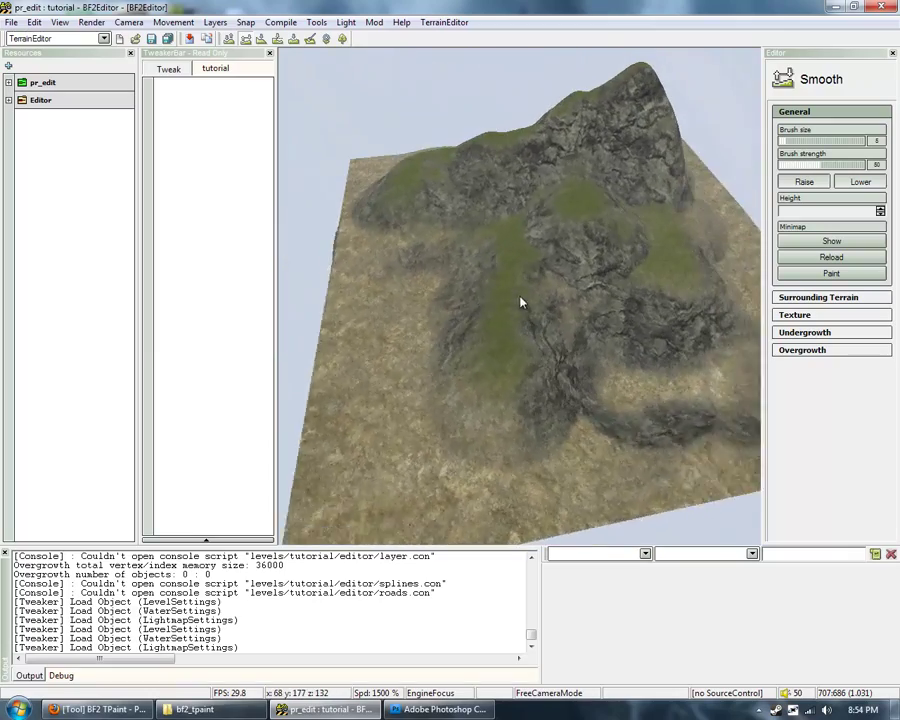
key(w)
key(d)
scroll(520, 302, down, 4)
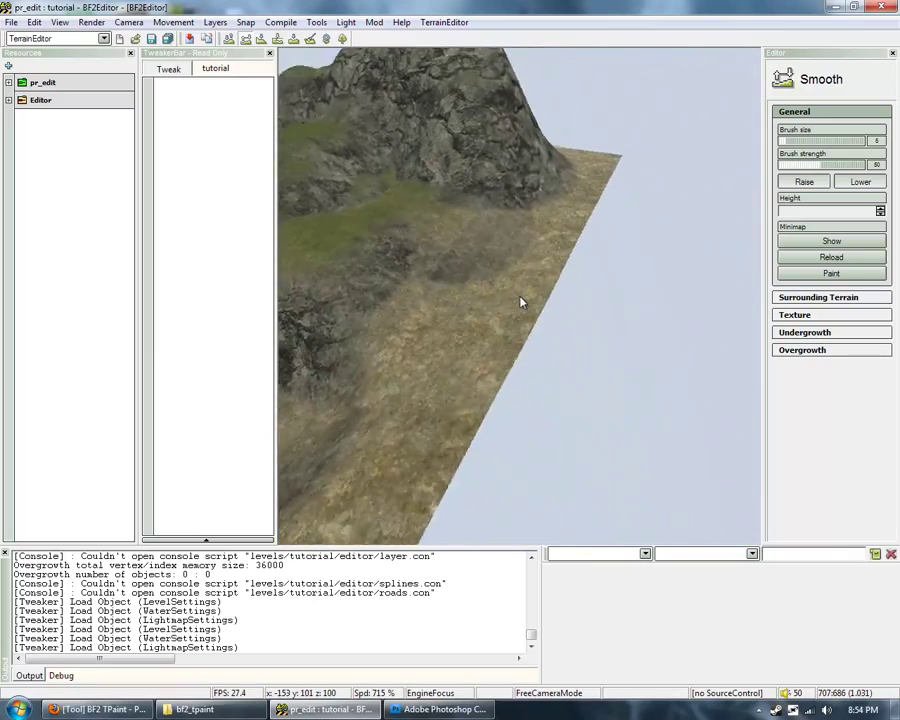
key(w)
scroll(520, 303, down, 2)
scroll(520, 303, up, 4)
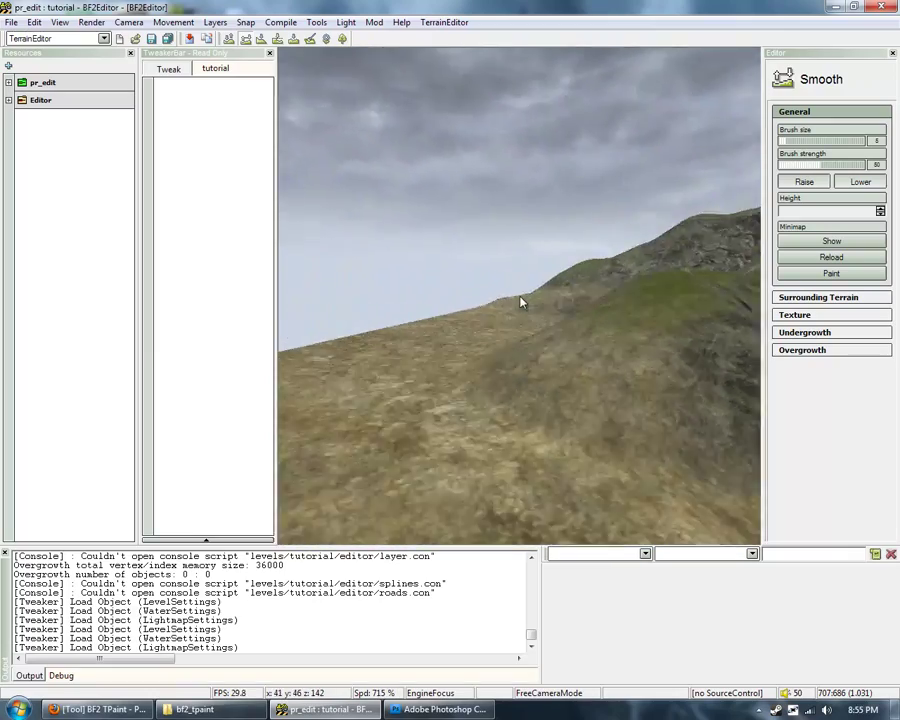
scroll(520, 303, down, 1)
key(w)
scroll(520, 303, down, 4)
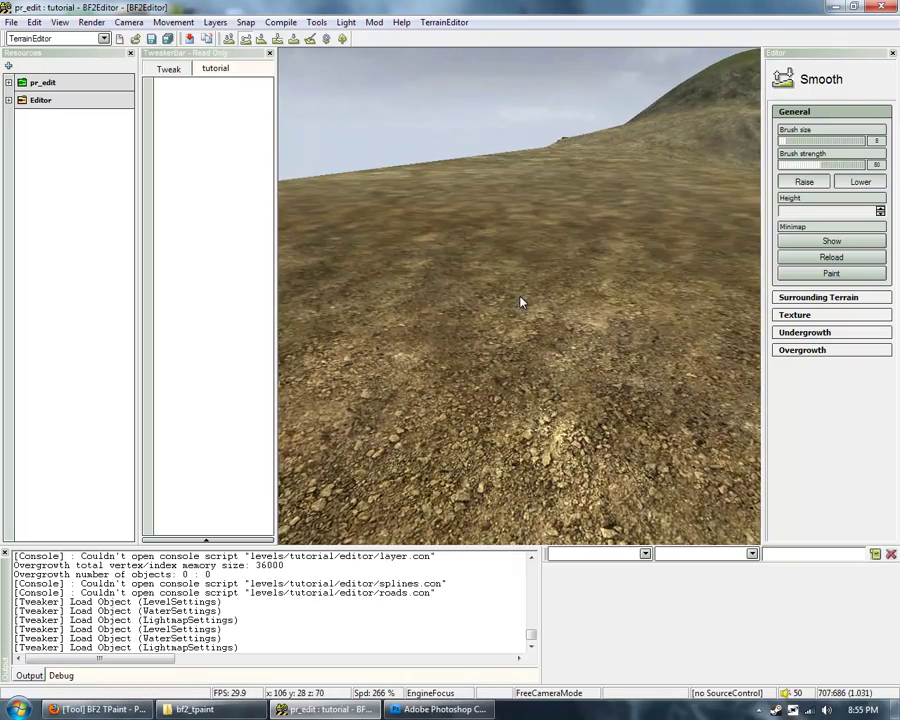
key(s)
key(w)
scroll(520, 302, up, 3)
scroll(520, 302, down, 3)
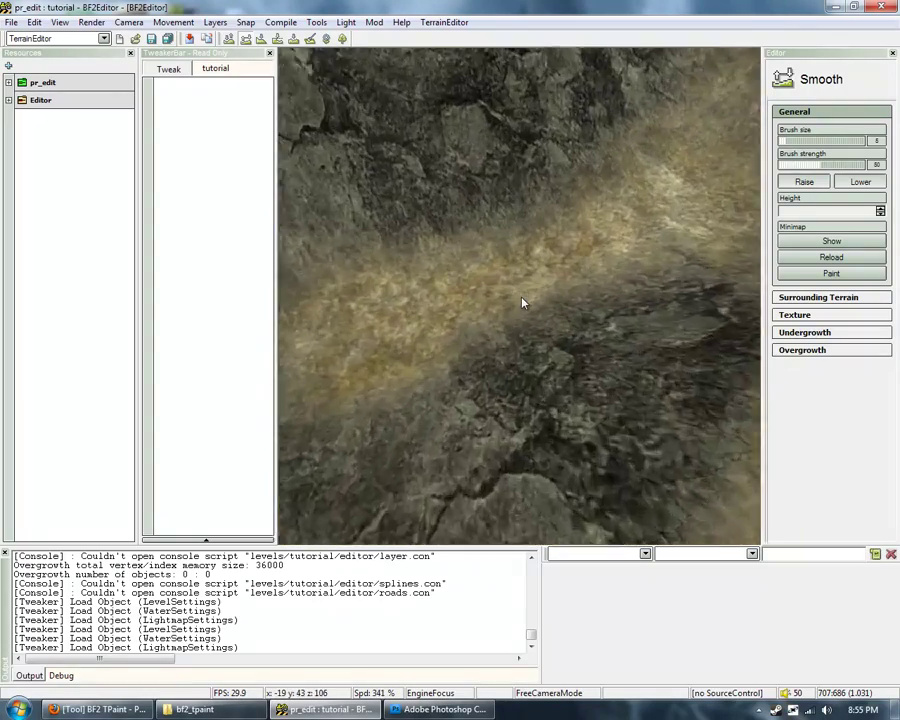
key(s)
scroll(520, 303, up, 7)
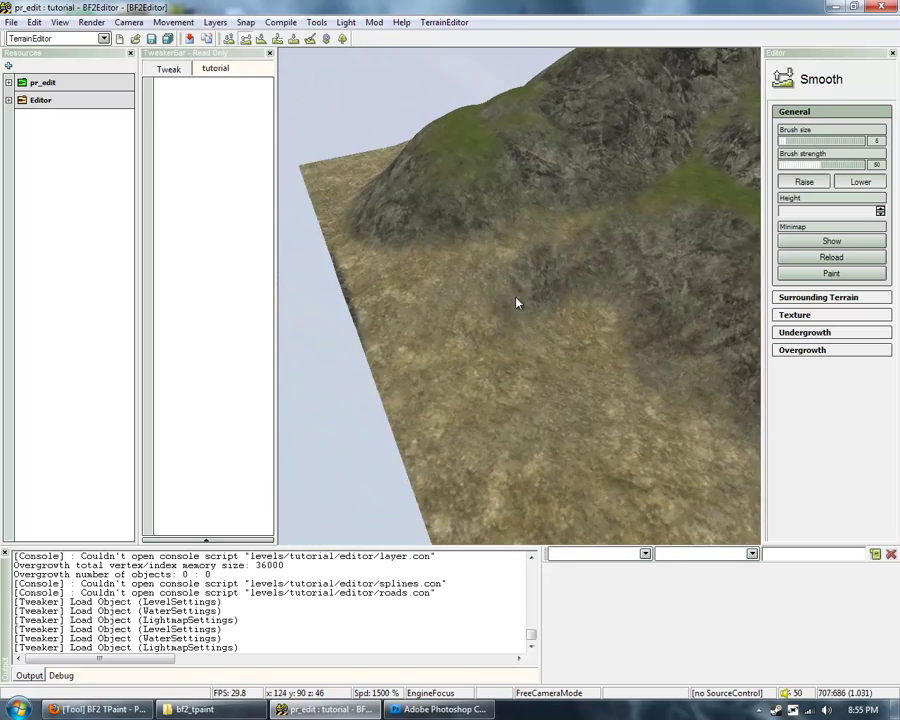
drag(520, 303, 520, 303)
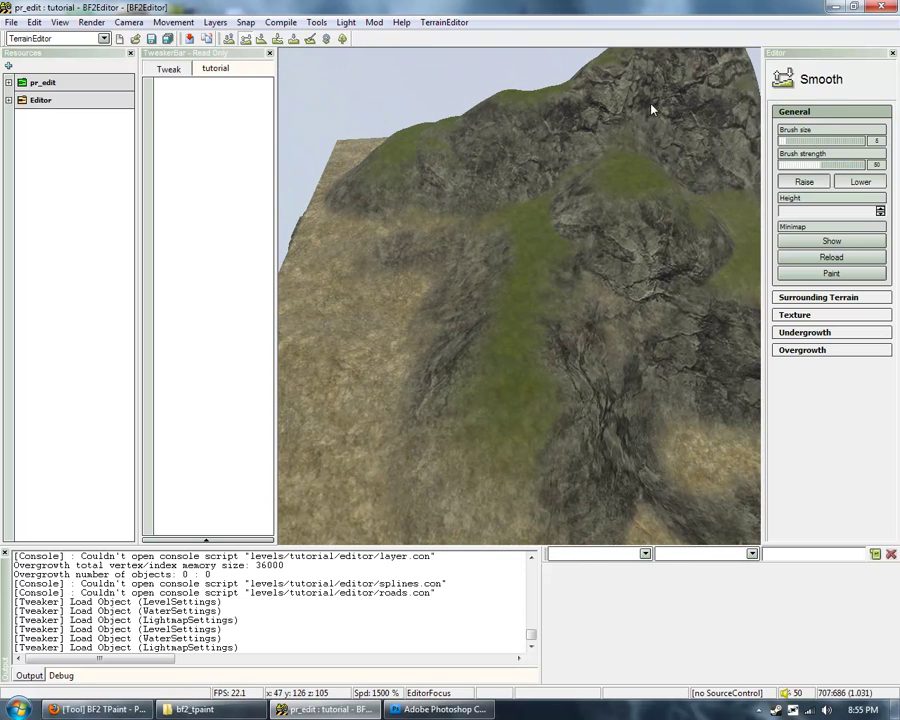
Close BF2Editor without saving any of the listed terrain items.
key(ctrl+s)
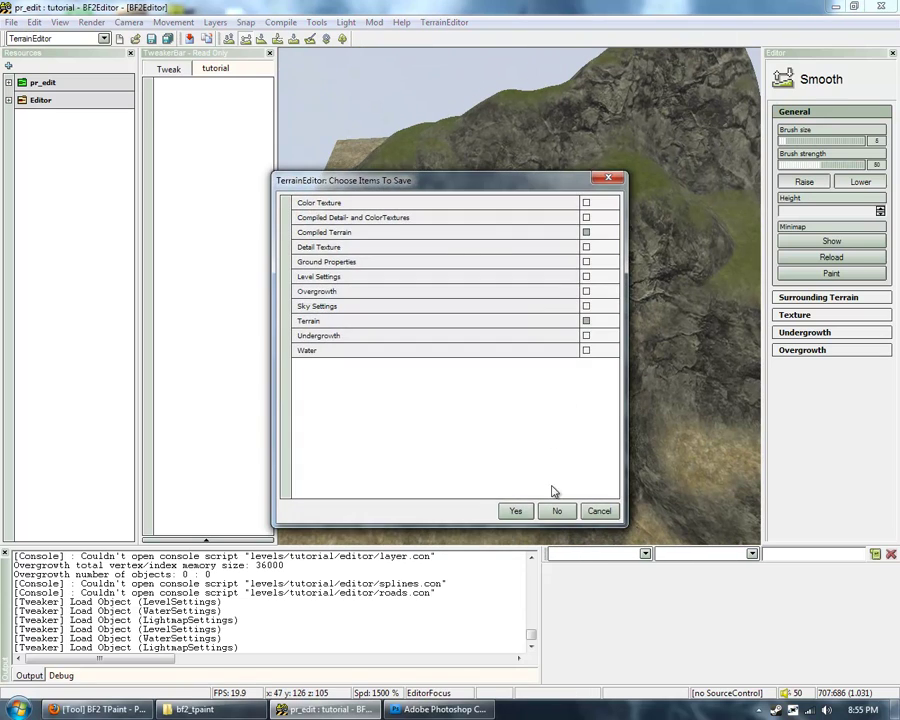
click(557, 511)
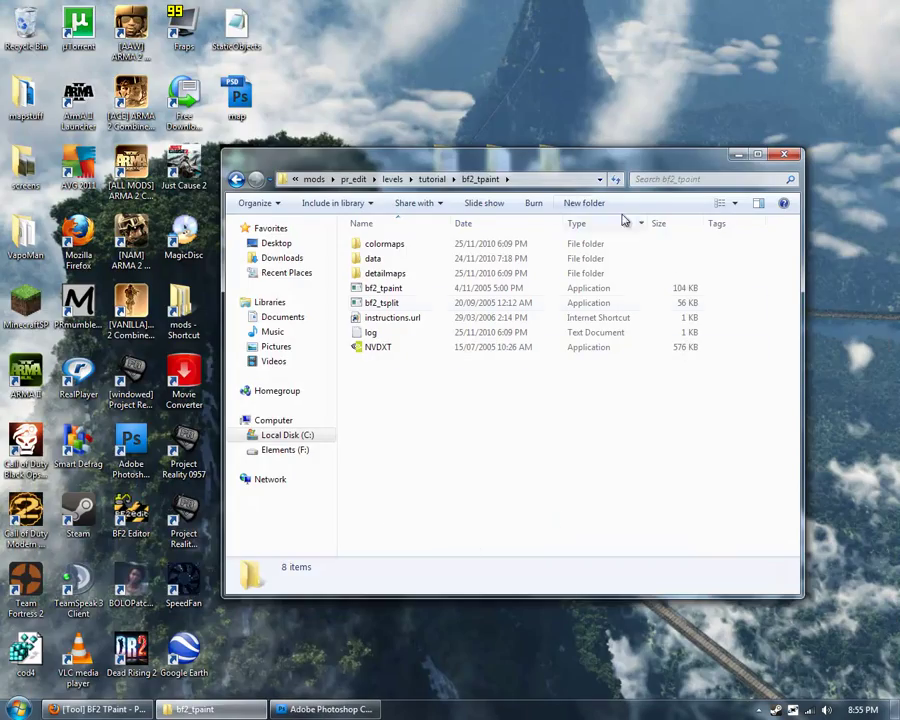
Open the grad_angle and grad_height TARGA files from the data folder of bf2_tpaint in Photoshop.
drag(586, 163, 652, 141)
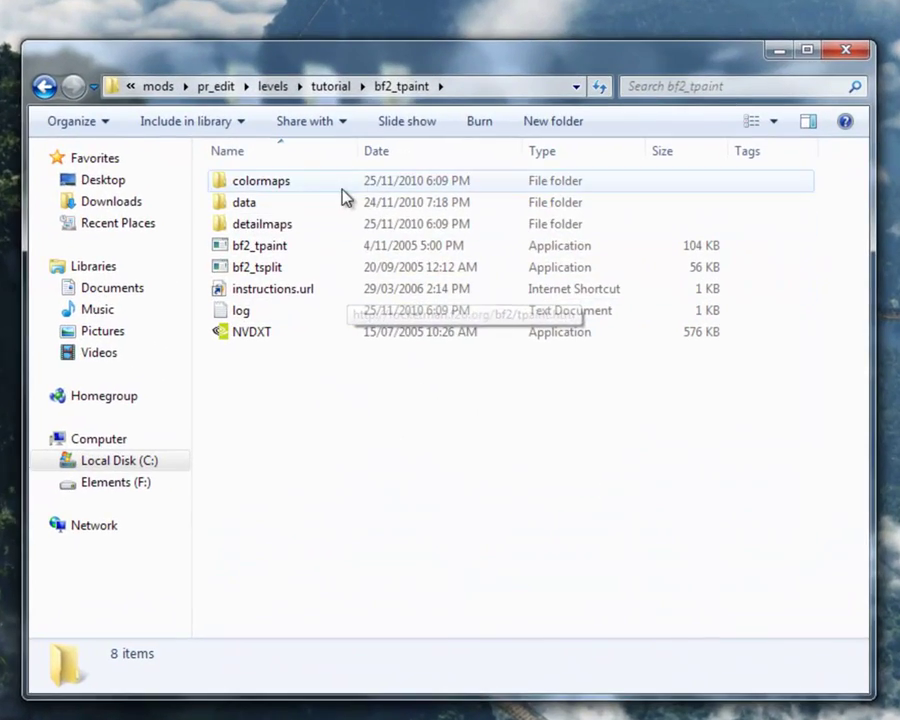
double_click(284, 208)
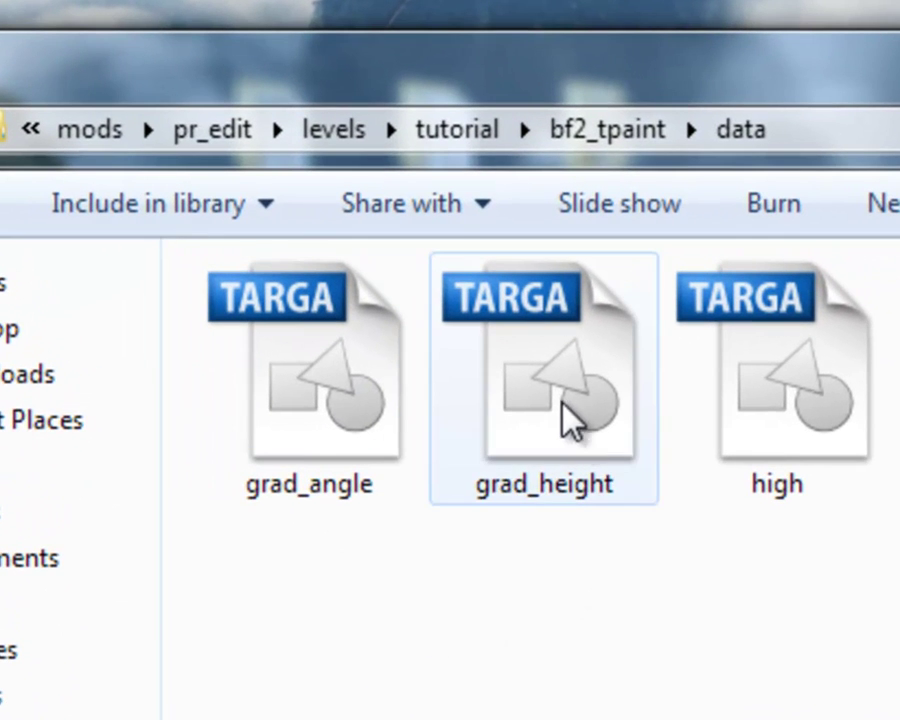
click(533, 375)
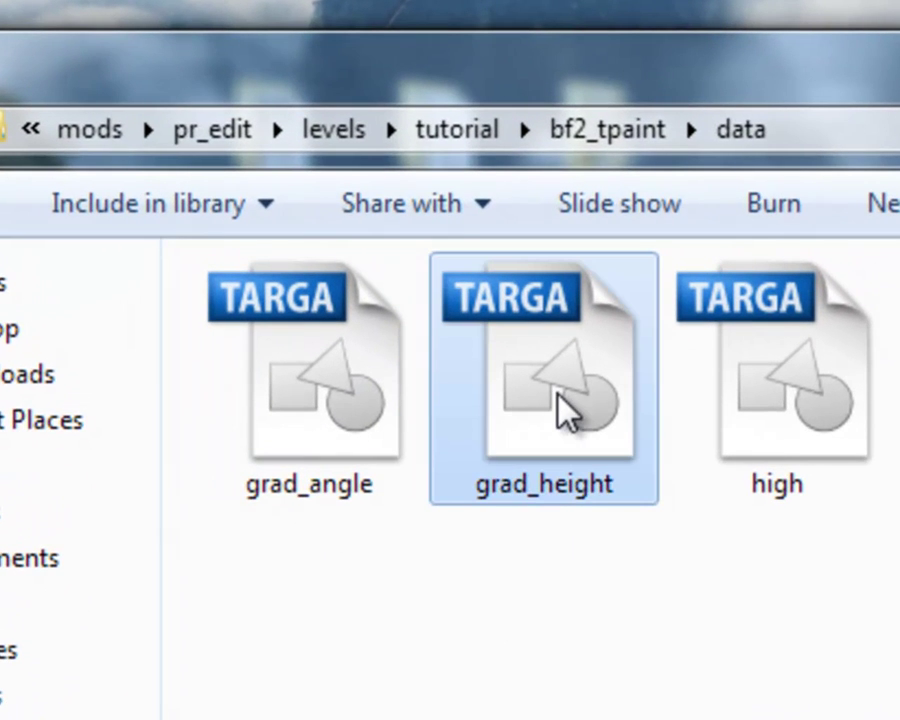
click(330, 400)
ctrl+click(549, 322)
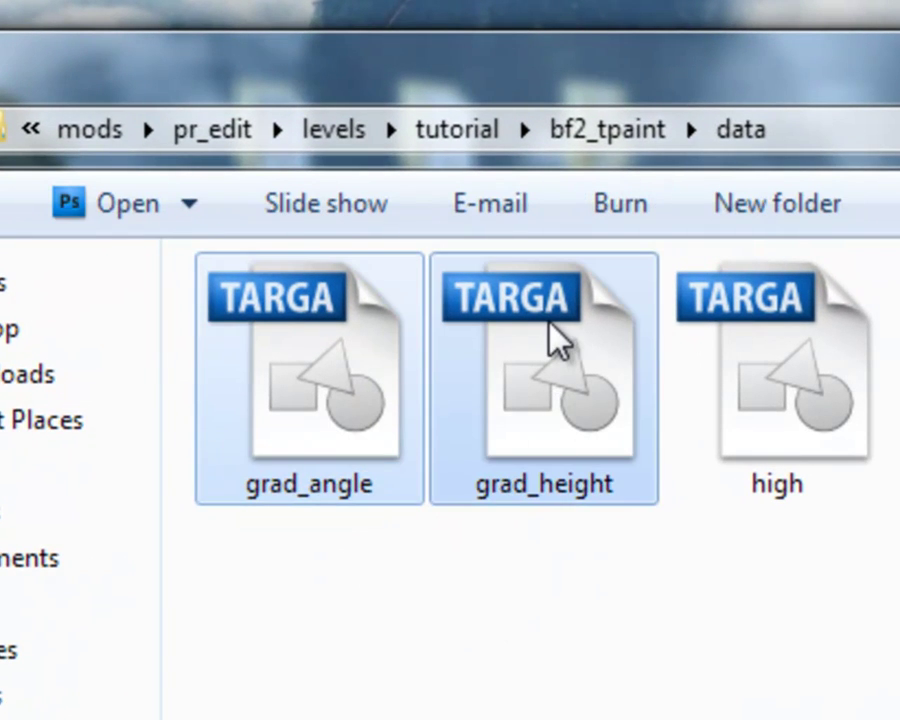
click(362, 569)
click(325, 402)
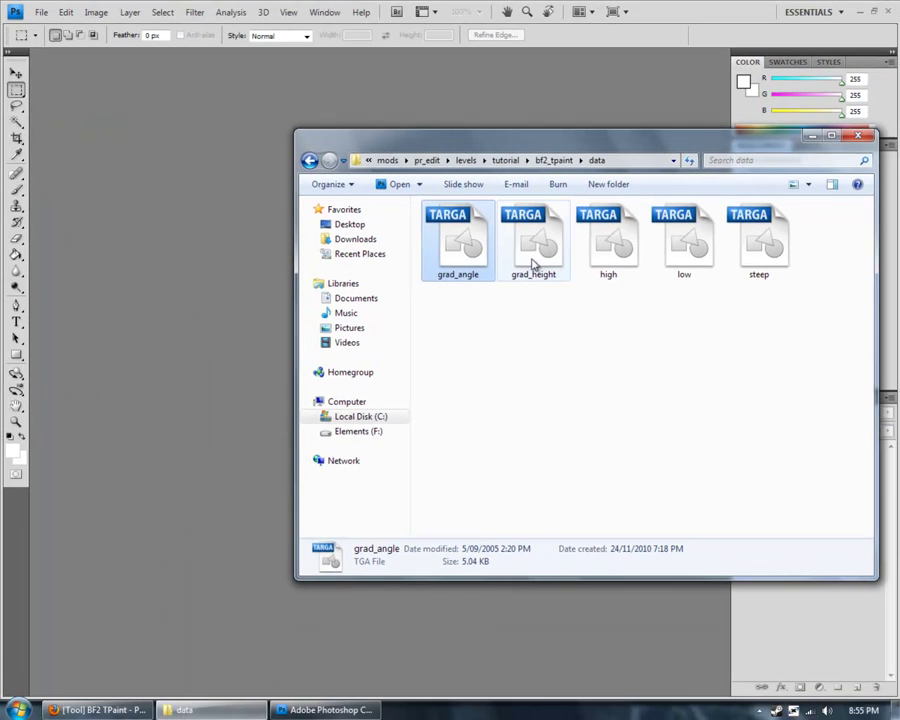
click(534, 250)
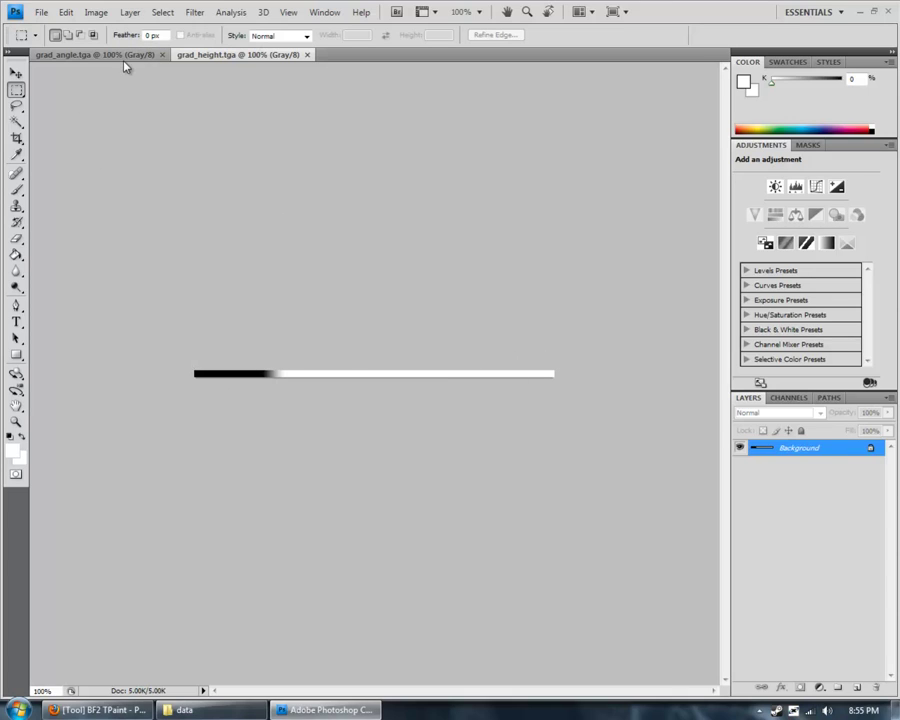
Convert the Background of grad_height.tga into a regular layer and shift its gradient slightly left with the Move tool.
key(v)
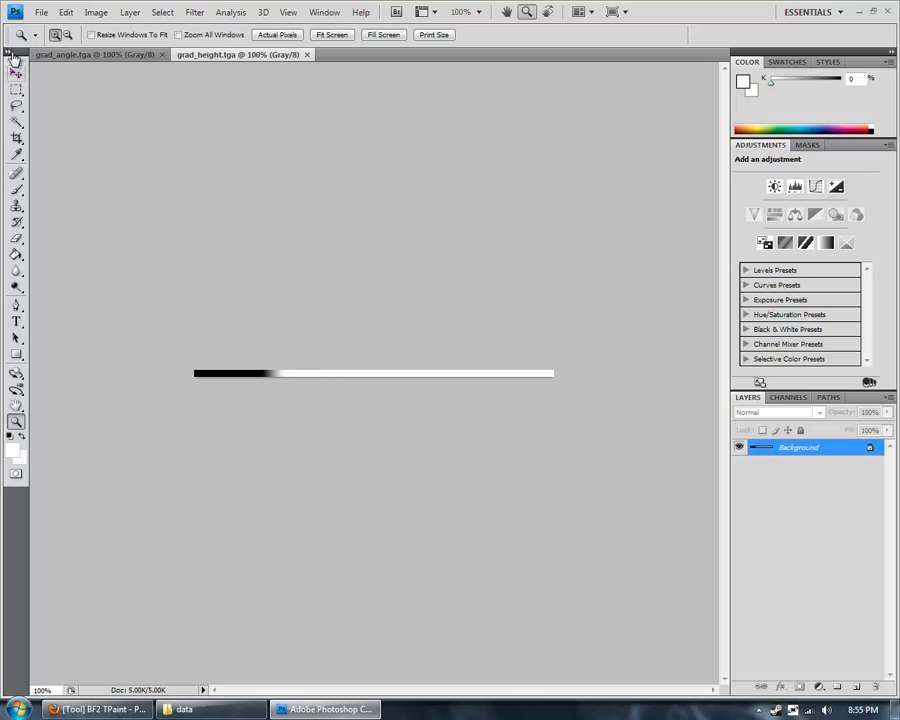
click(9, 52)
click(16, 74)
click(33, 74)
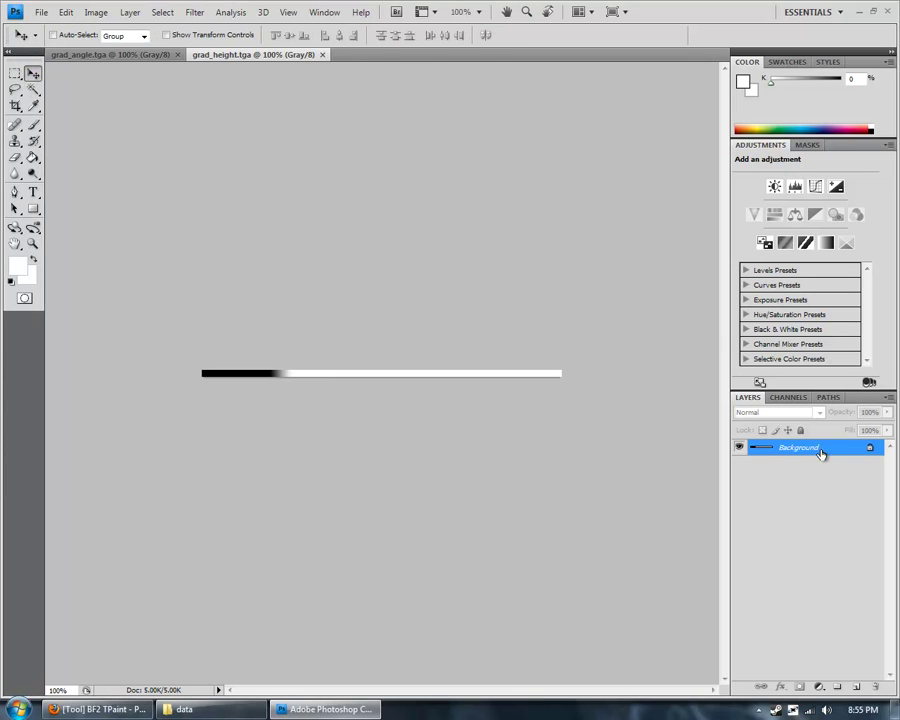
double_click(820, 454)
click(576, 224)
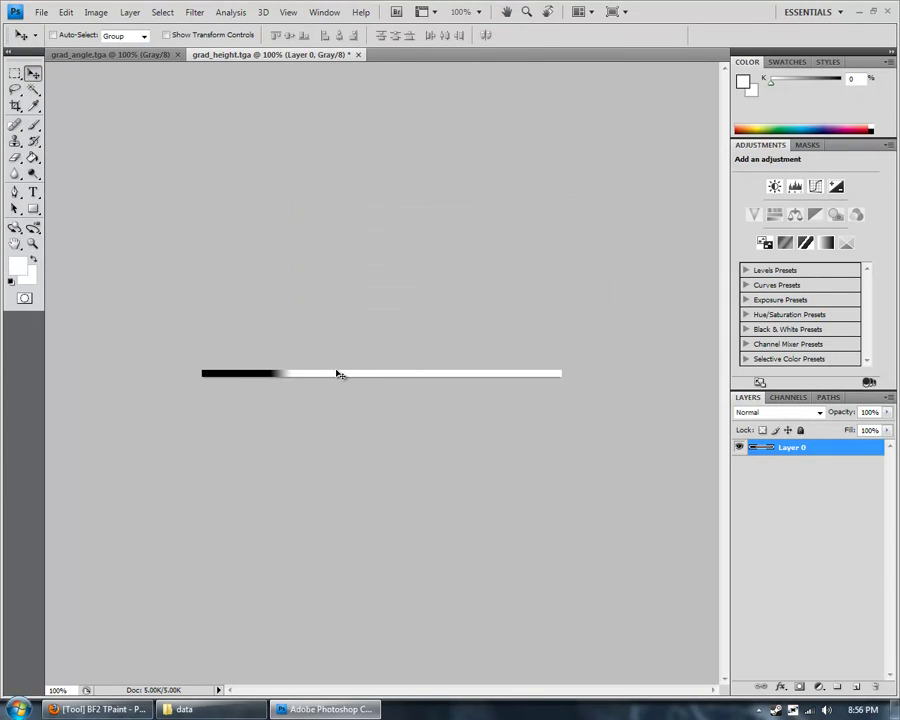
drag(360, 379, 333, 380)
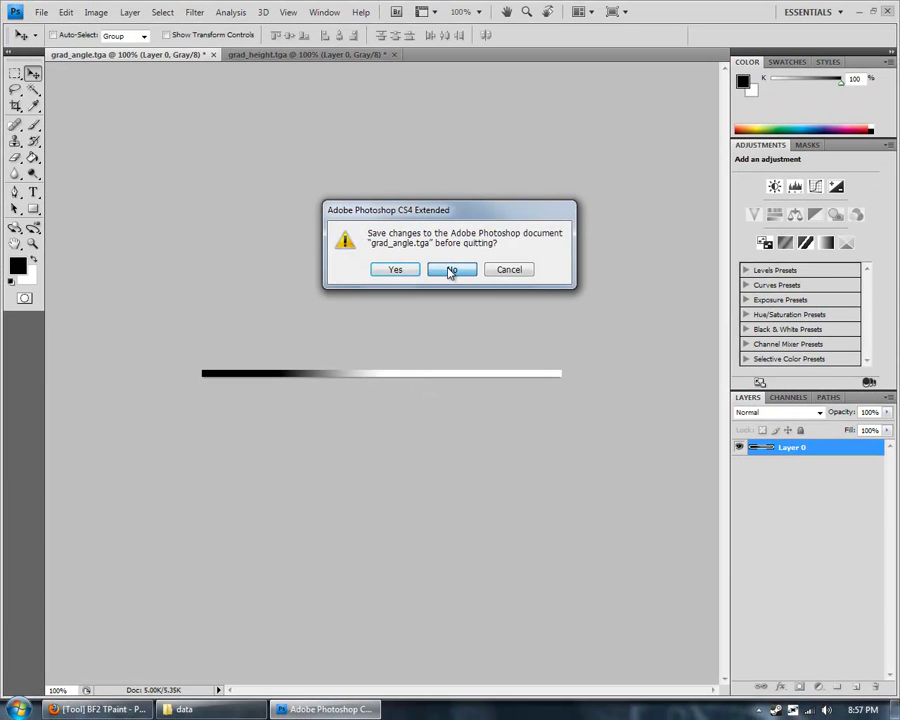
Quit Photoshop without saving the changes to the gradient files and return to the data folder.
click(452, 269)
click(452, 269)
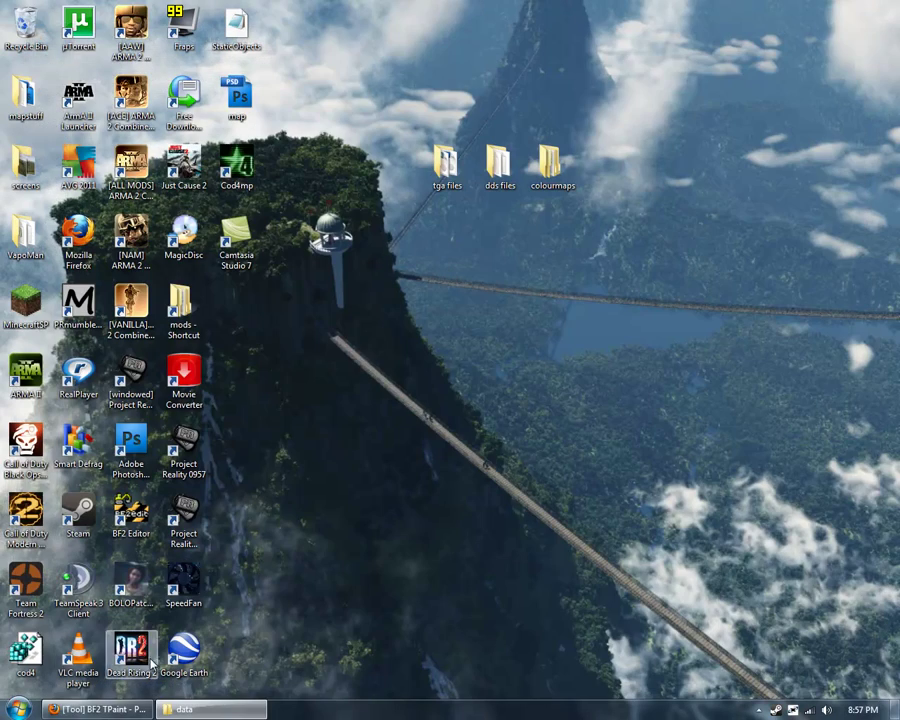
click(200, 709)
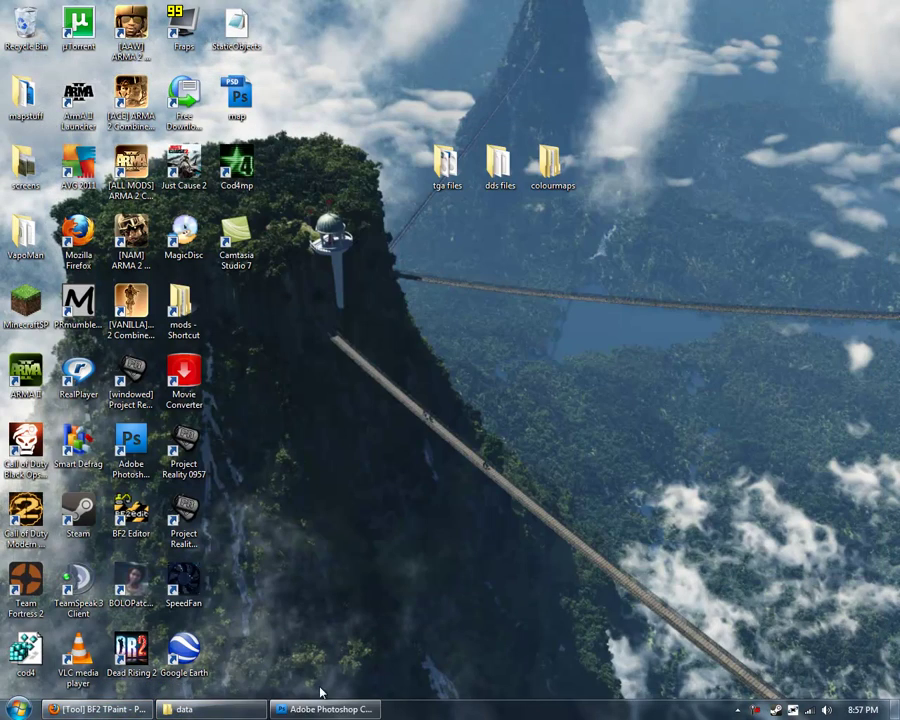
Switch to Photoshop and open the high texture from the tga files folder.
click(312, 710)
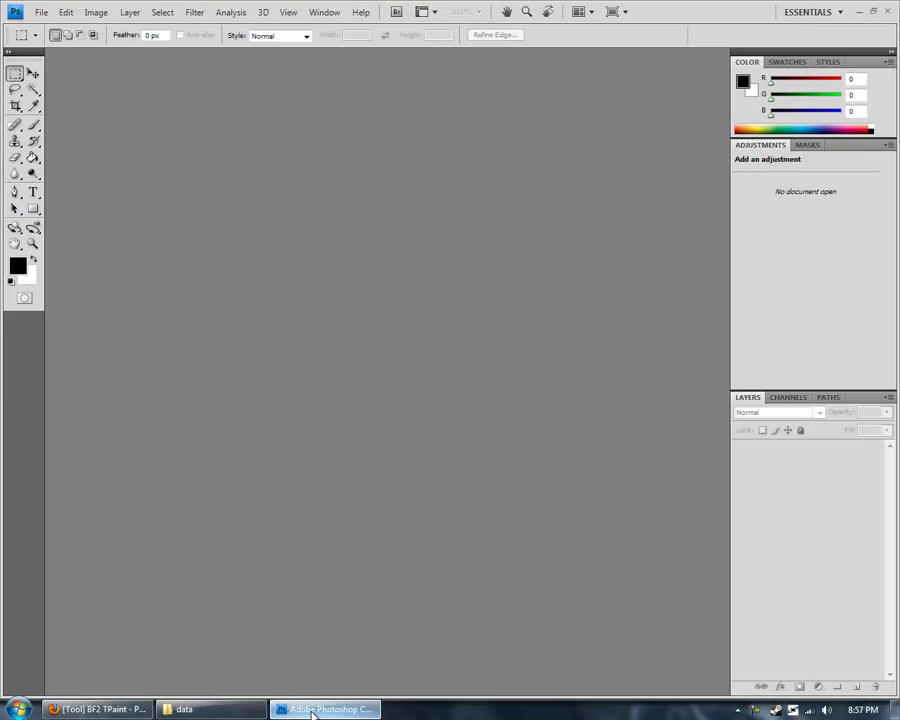
click(38, 13)
click(57, 44)
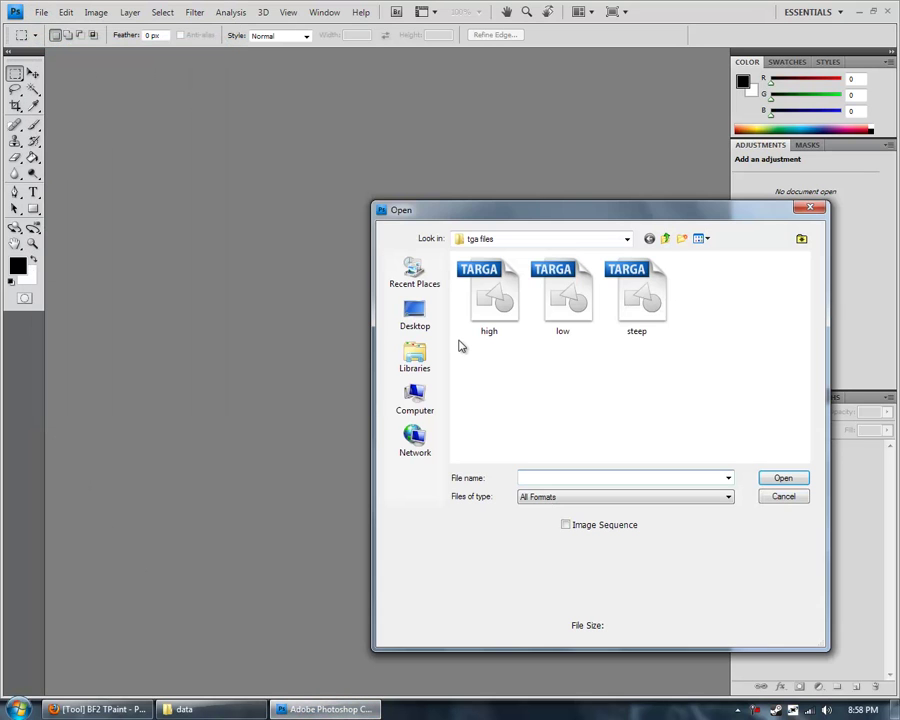
click(493, 308)
click(560, 305)
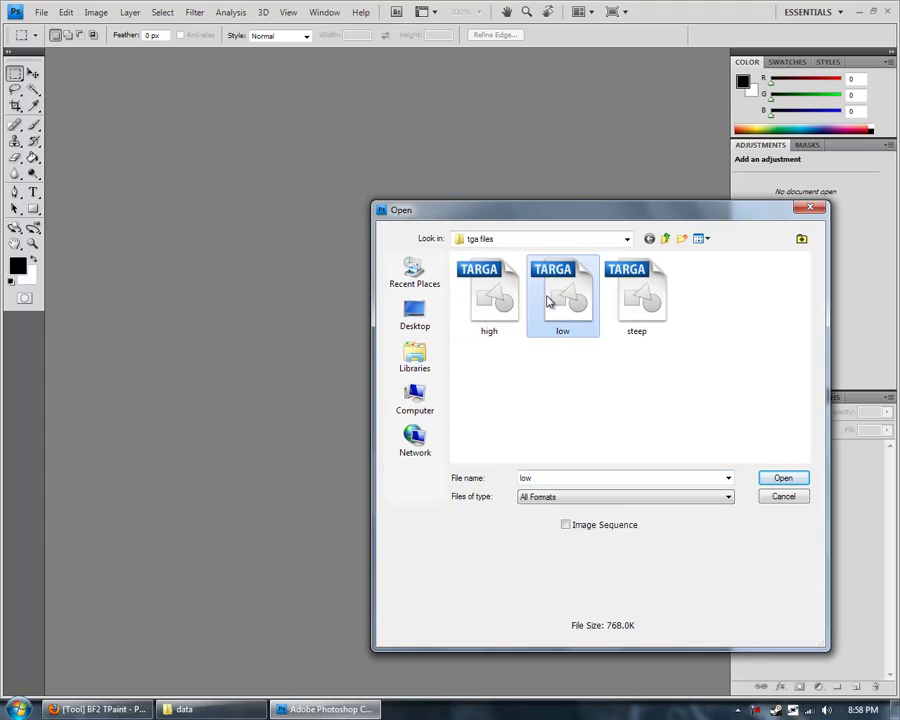
click(645, 303)
double_click(478, 306)
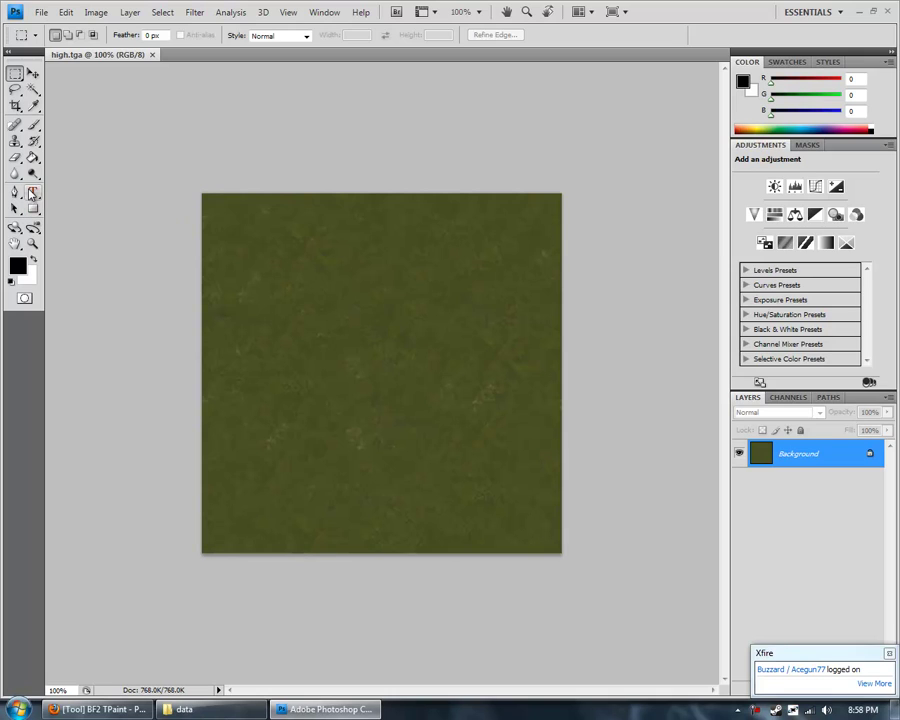
Paint over the entire high.tga texture with the Brush tool at 22% opacity using green, RGB 0, 136, 88.
click(33, 126)
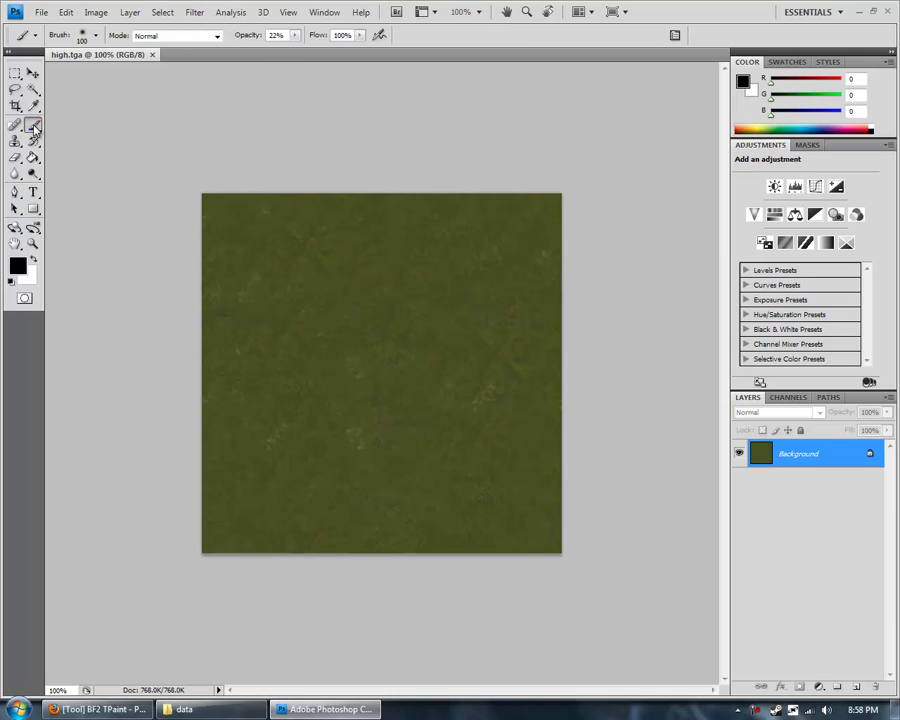
click(34, 127)
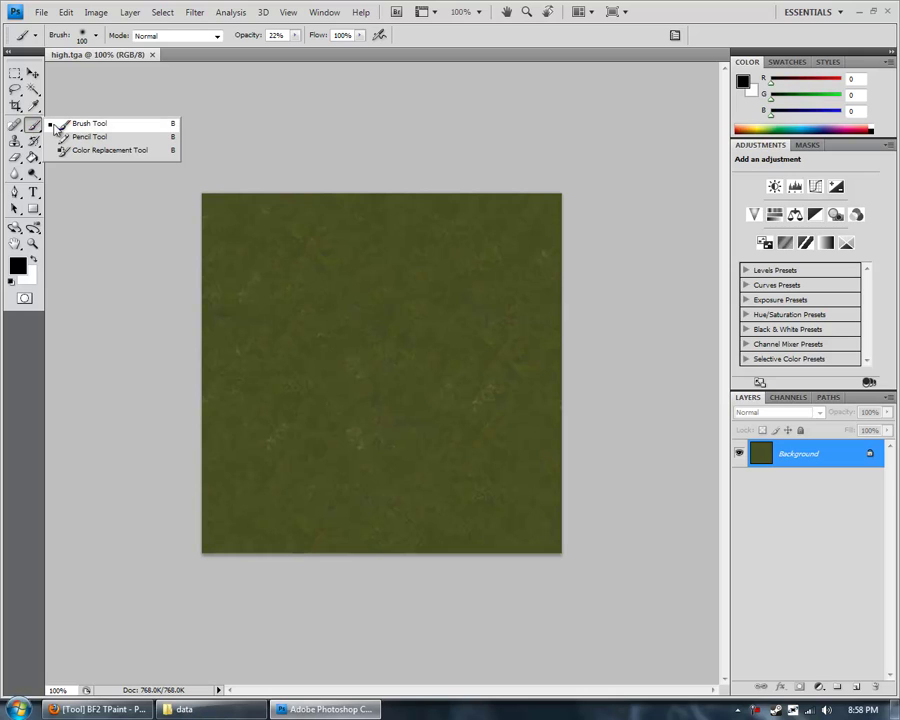
click(58, 128)
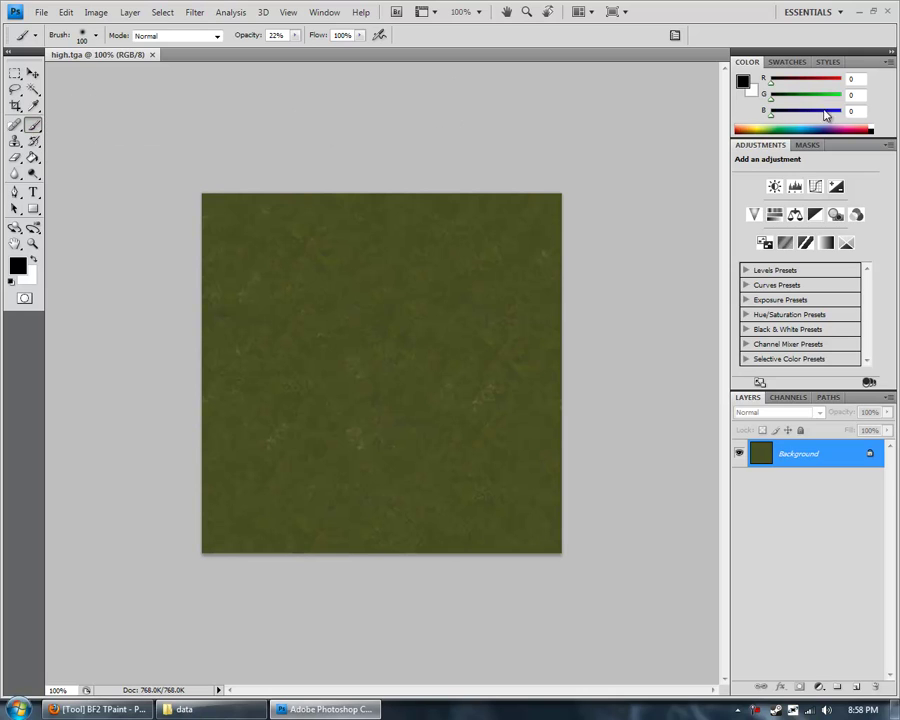
click(785, 126)
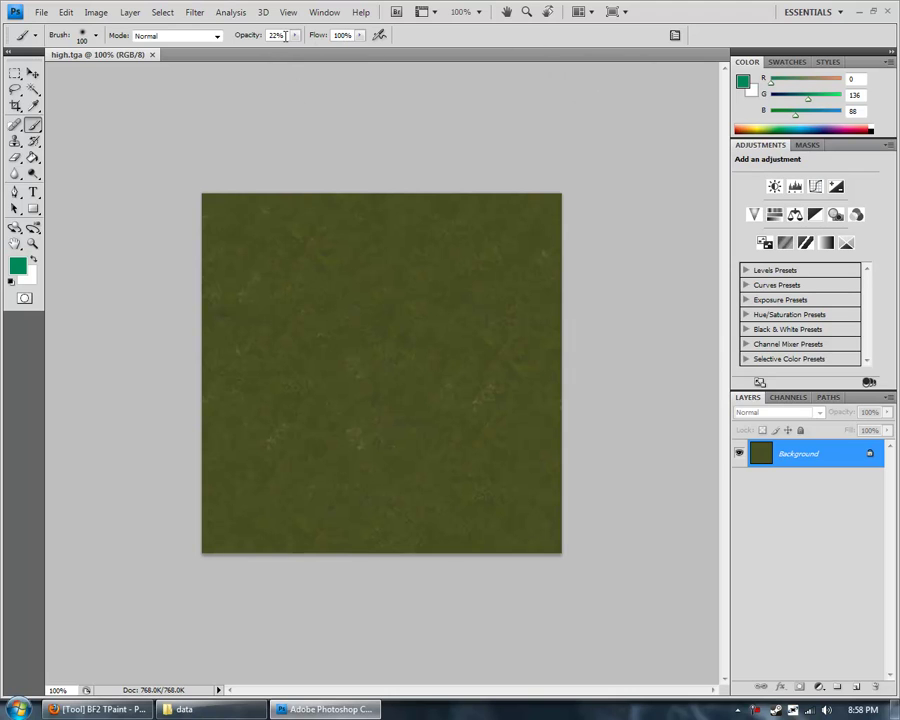
mouse_move(203, 209)
mouse_down()
mouse_move(260, 239)
mouse_move(376, 188)
mouse_move(184, 342)
mouse_move(431, 155)
mouse_move(318, 313)
mouse_up()
mouse_move(424, 276)
mouse_down()
mouse_move(591, 269)
mouse_move(467, 365)
mouse_up()
mouse_move(386, 540)
mouse_down()
mouse_move(511, 478)
mouse_move(553, 213)
mouse_move(576, 177)
mouse_move(514, 570)
mouse_up()
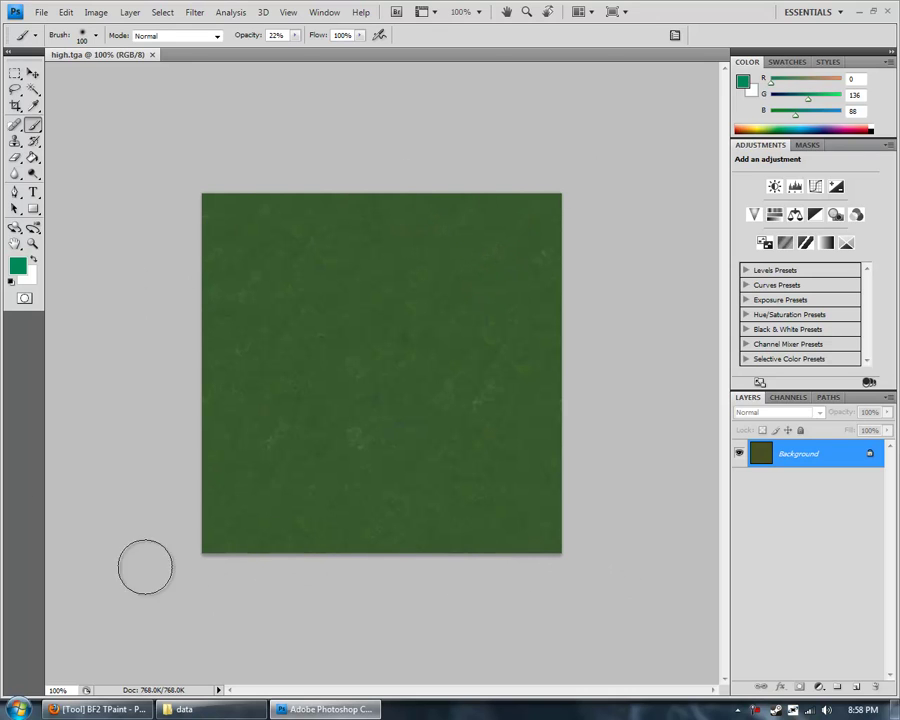
Save the tinted texture over high in the tga files folder as an uncompressed 24 bits/pixel Targa file.
click(41, 12)
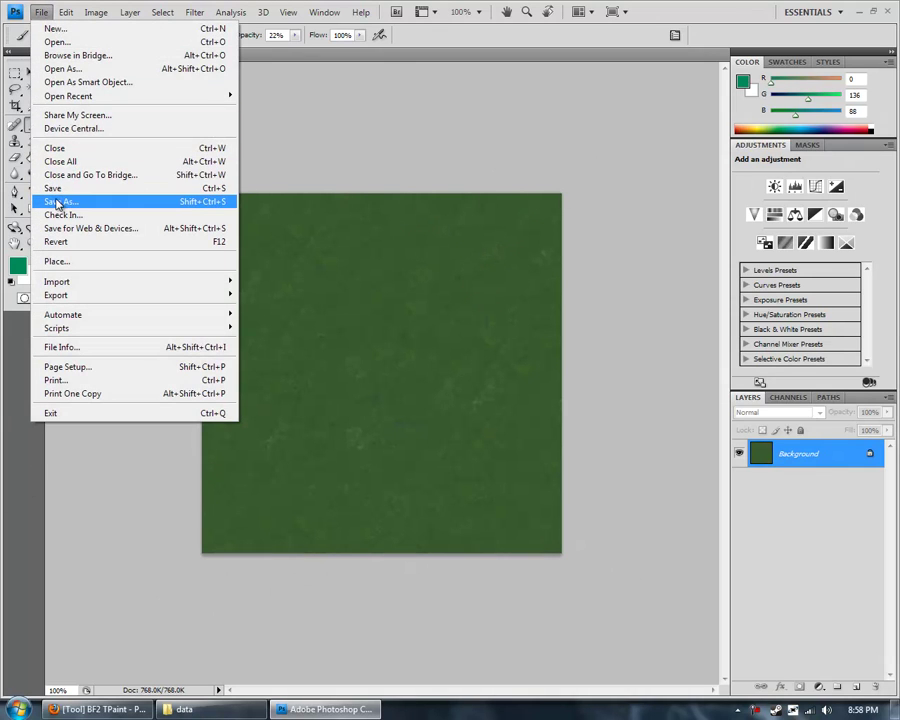
click(57, 203)
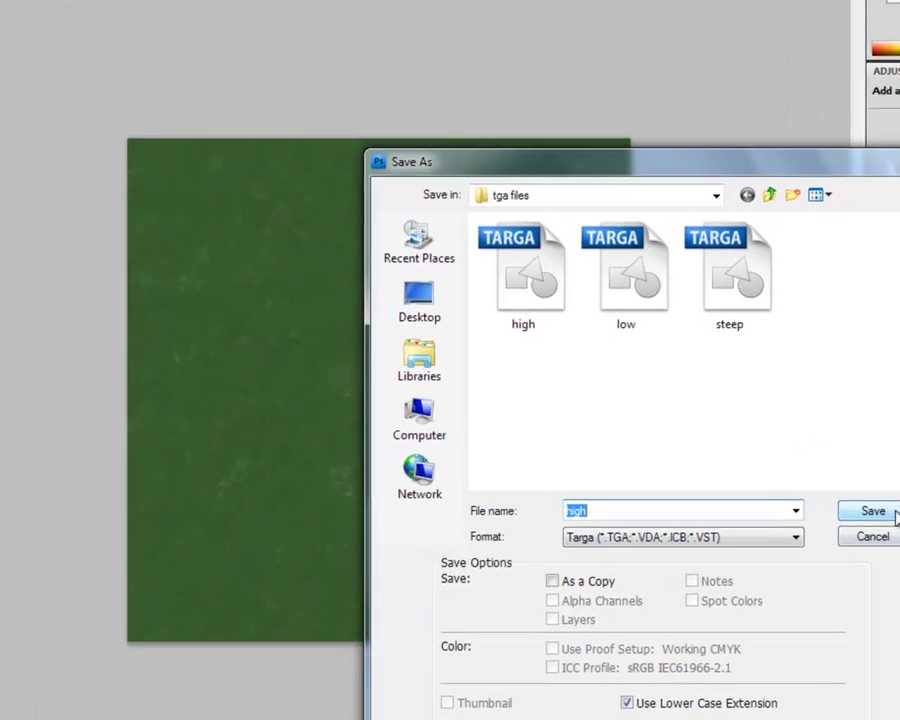
click(735, 459)
click(425, 268)
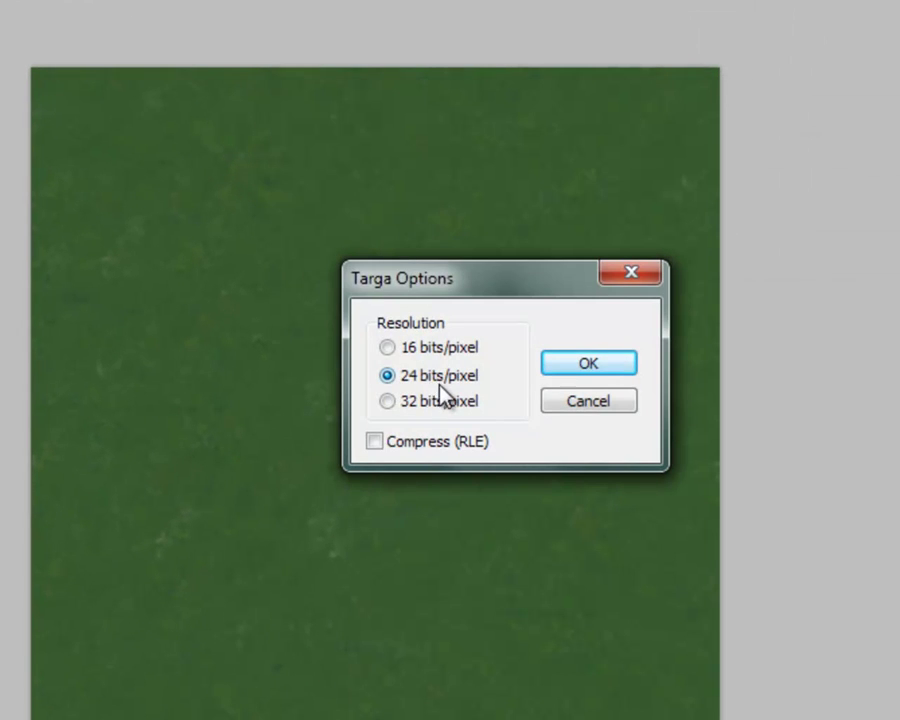
click(597, 368)
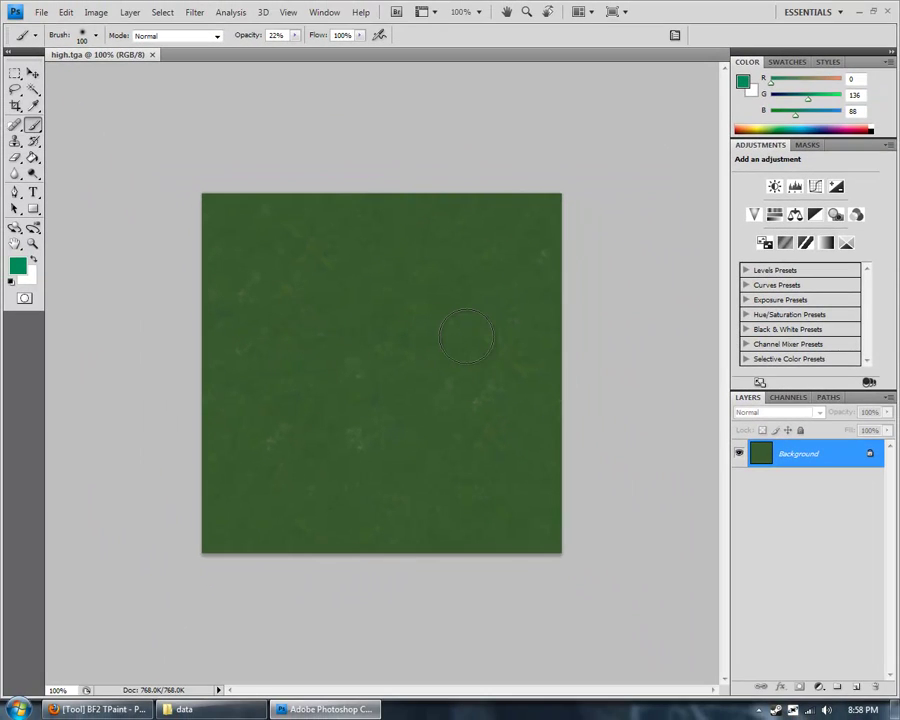
Close the high texture and open the low texture from the tga files folder.
click(152, 55)
click(41, 12)
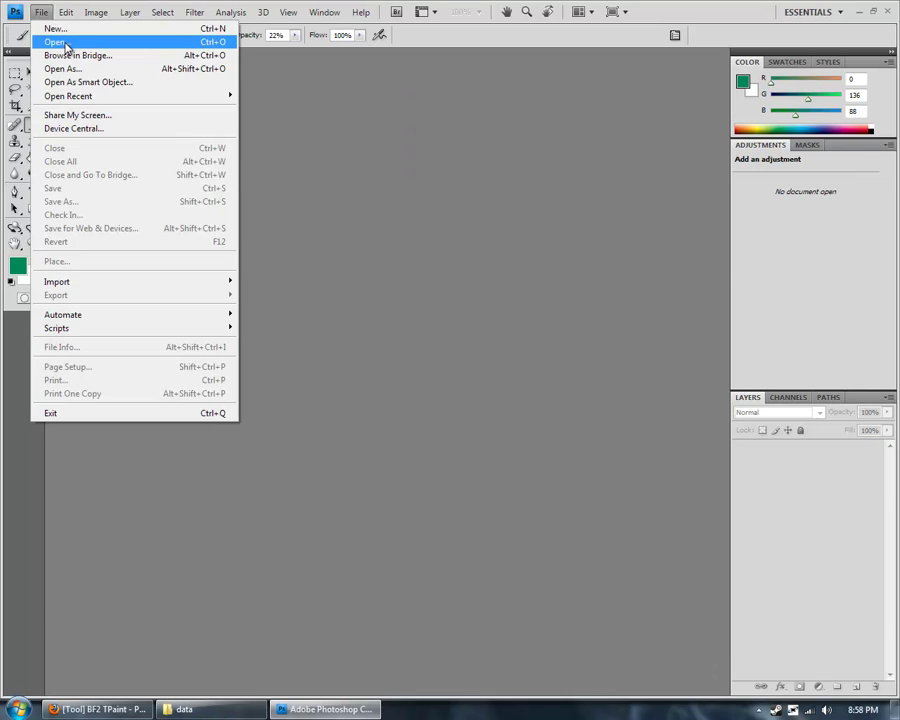
click(60, 41)
click(636, 312)
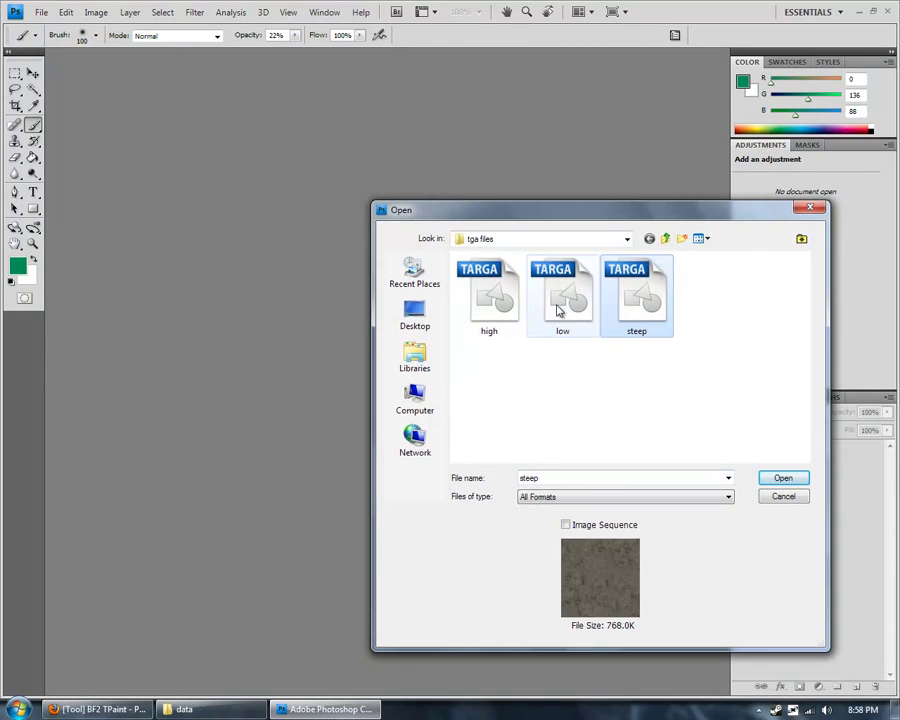
click(492, 298)
double_click(560, 298)
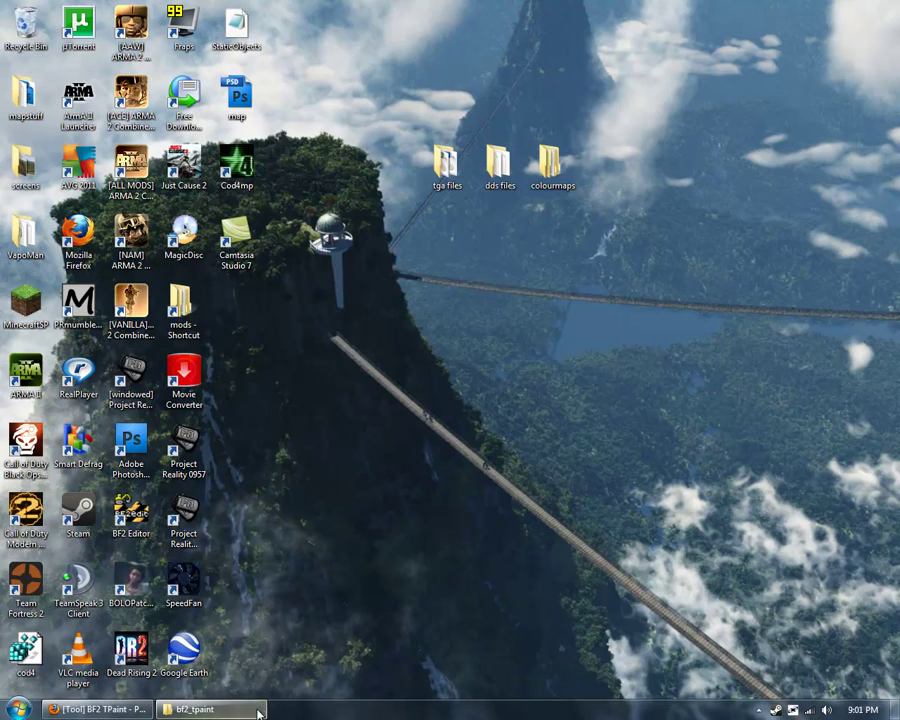
Review the grad_angle, grad_height, high, low and steep files in bf2_tpaint's data folder, and return to the bf2_tpaint folder.
click(237, 715)
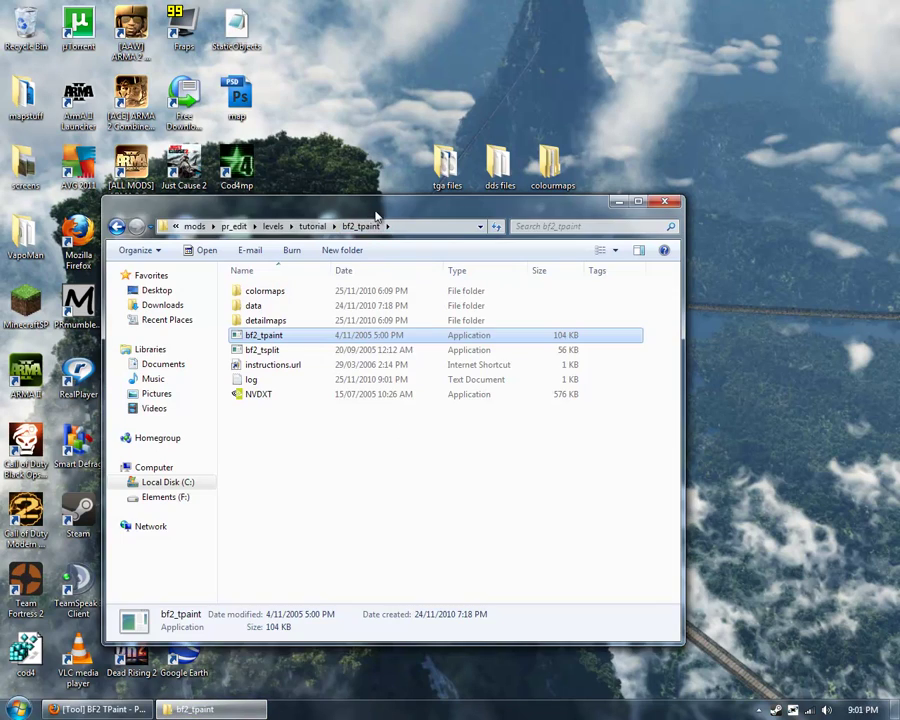
drag(408, 213, 571, 227)
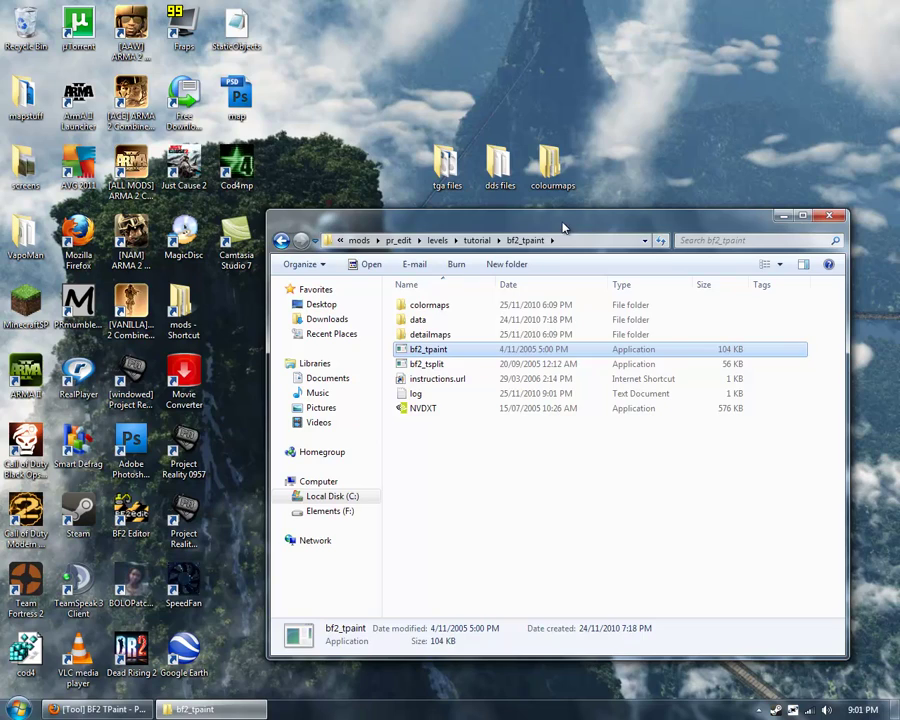
double_click(436, 320)
click(437, 330)
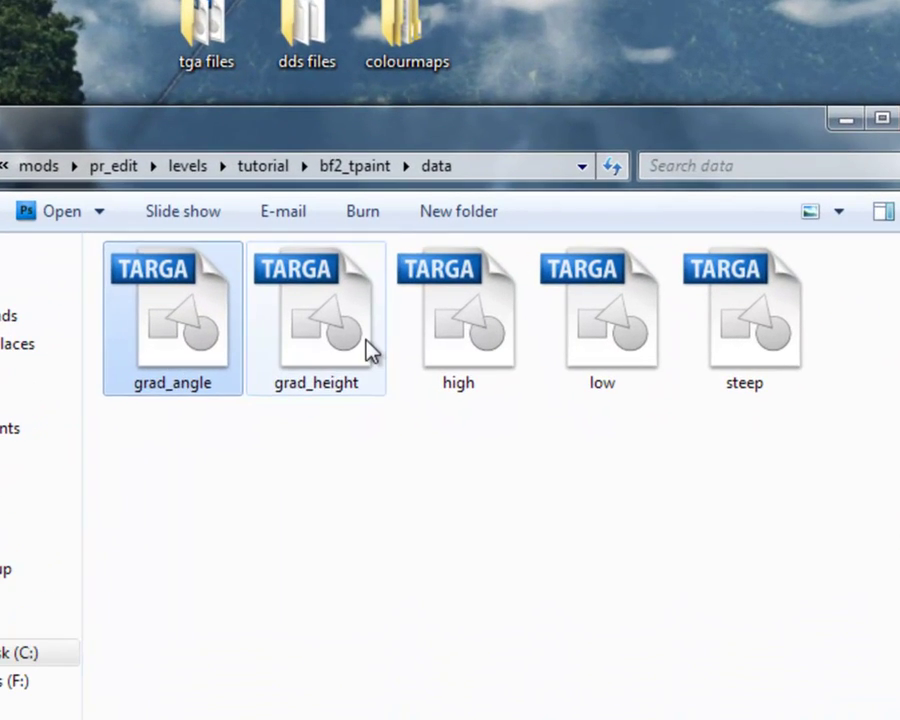
click(533, 337)
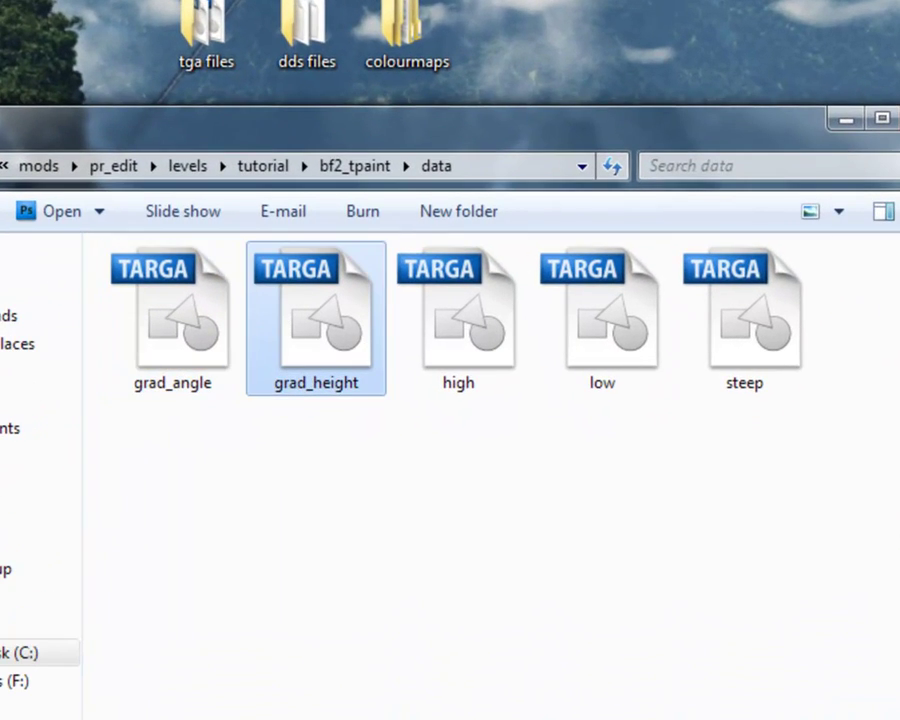
click(466, 352)
click(668, 349)
click(692, 345)
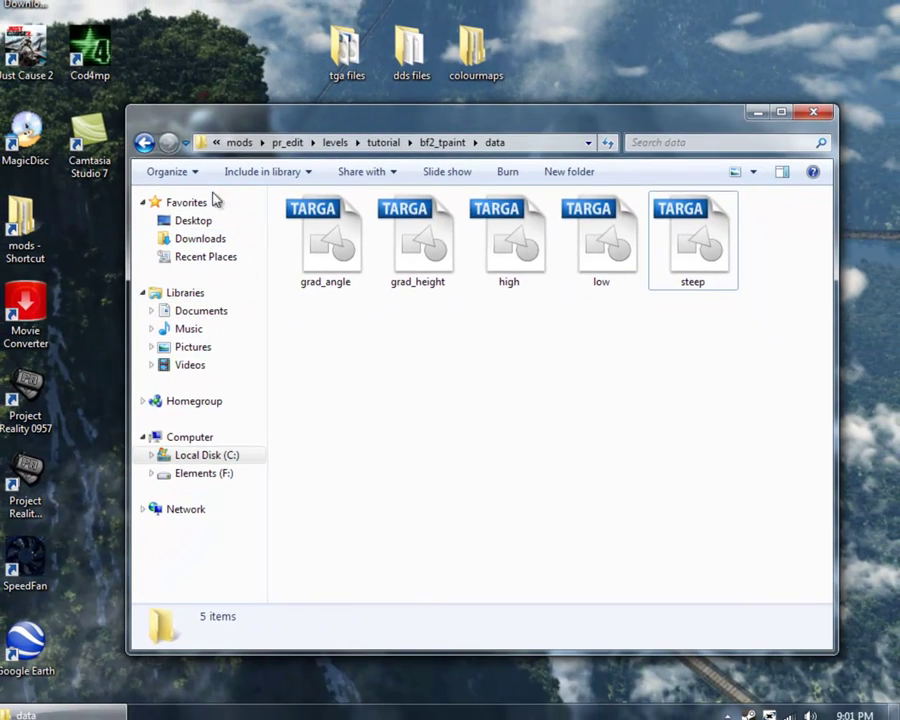
click(144, 142)
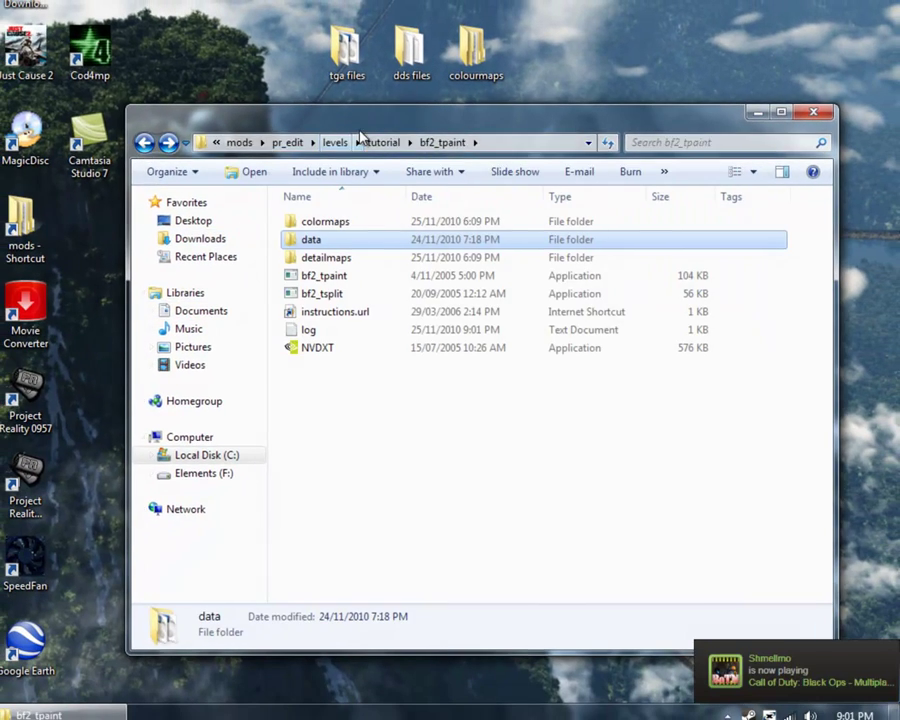
Launch bf2_tpaint, turn off Paint surrounding terrain and Delete temporary files, and run it with Mirror colour texture on.
drag(362, 137, 286, 114)
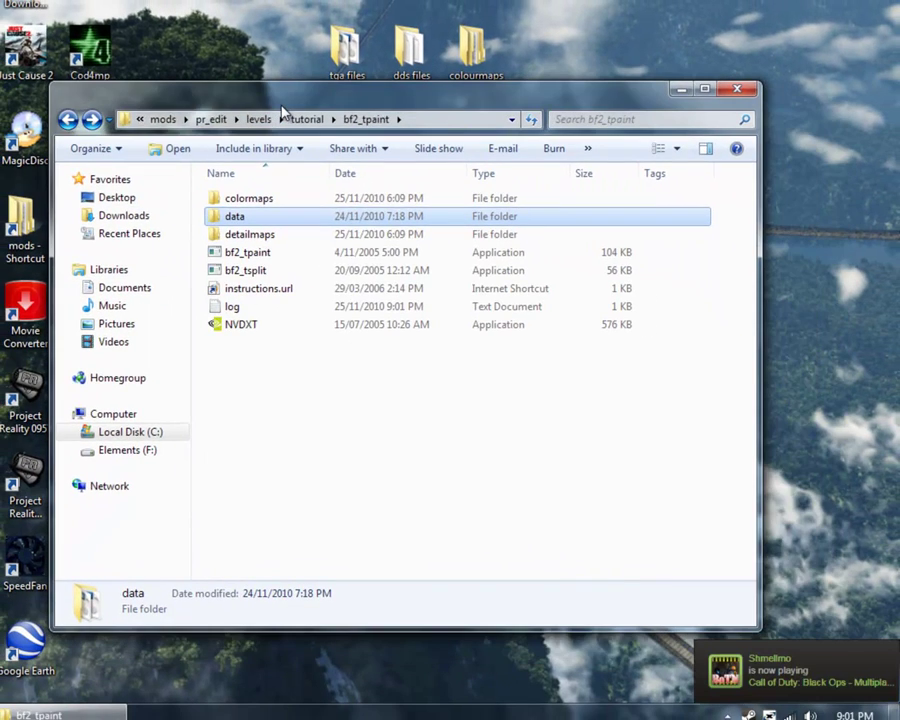
double_click(262, 252)
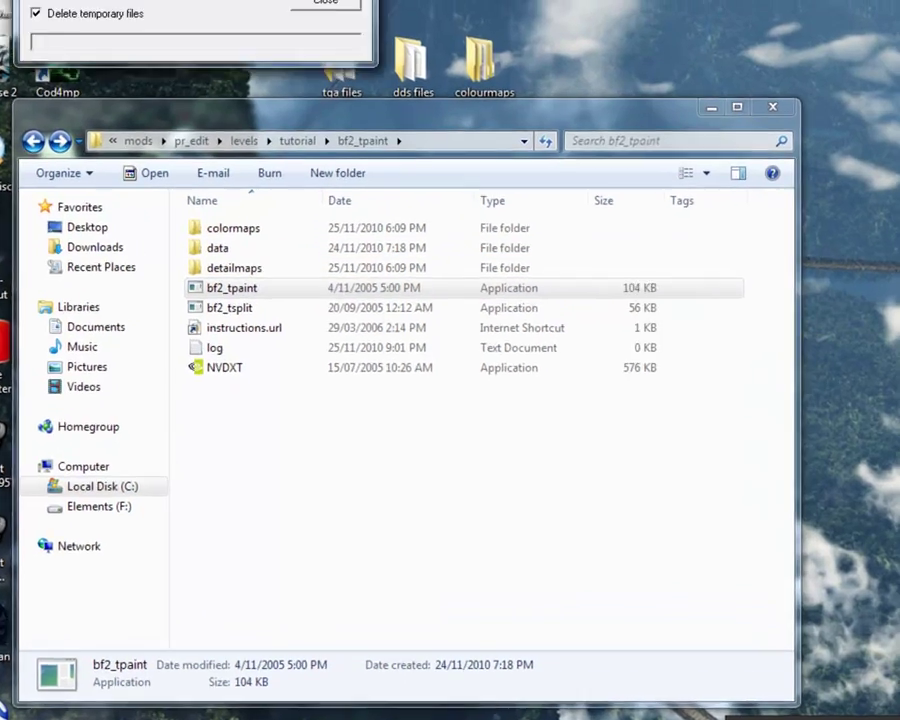
drag(153, 2, 365, 51)
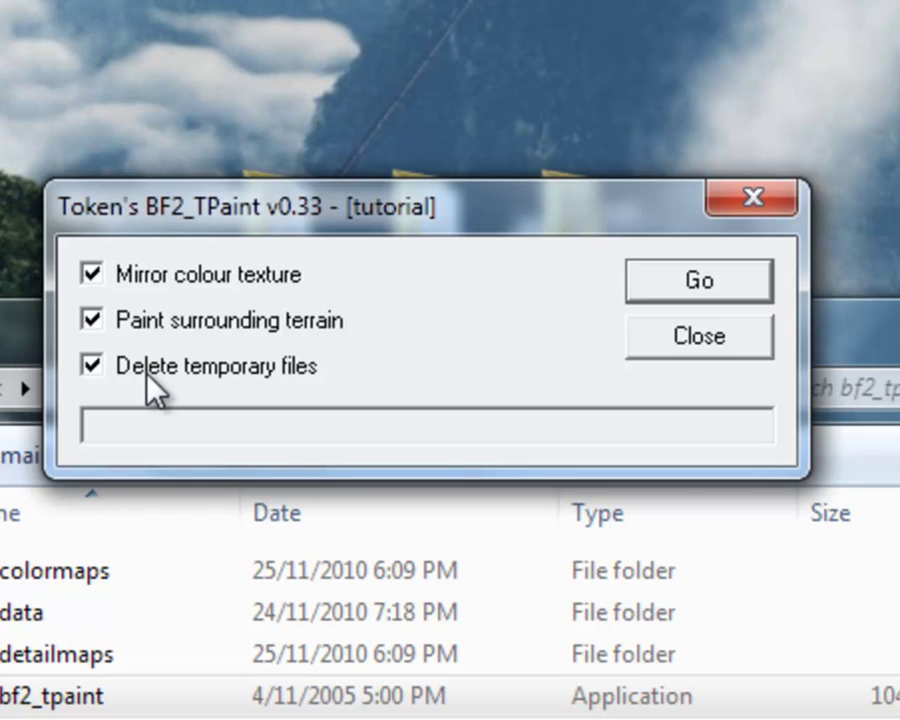
click(147, 372)
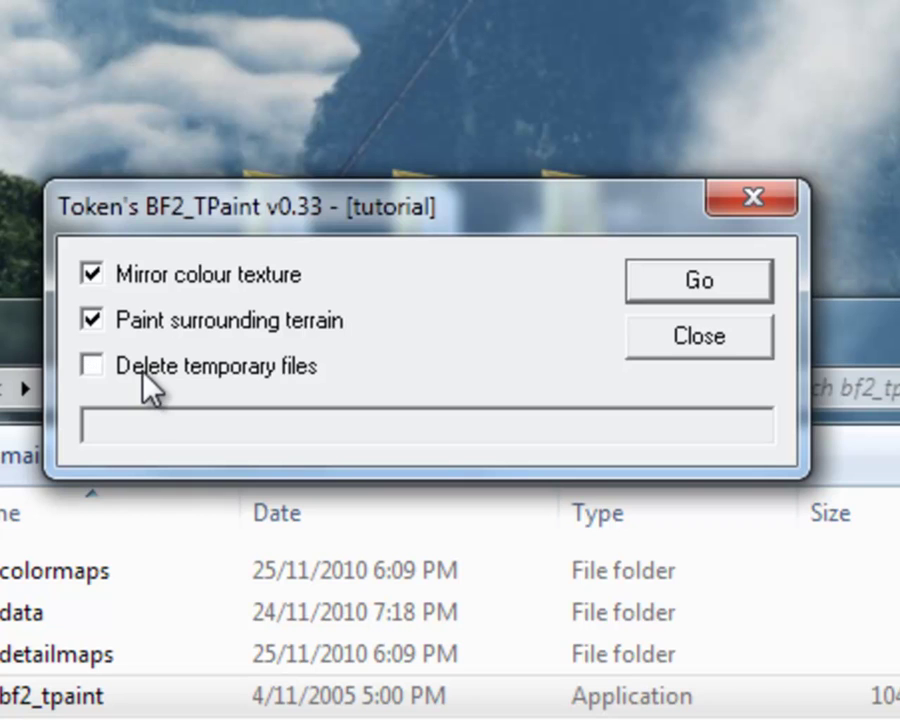
click(167, 320)
drag(541, 222, 494, 4)
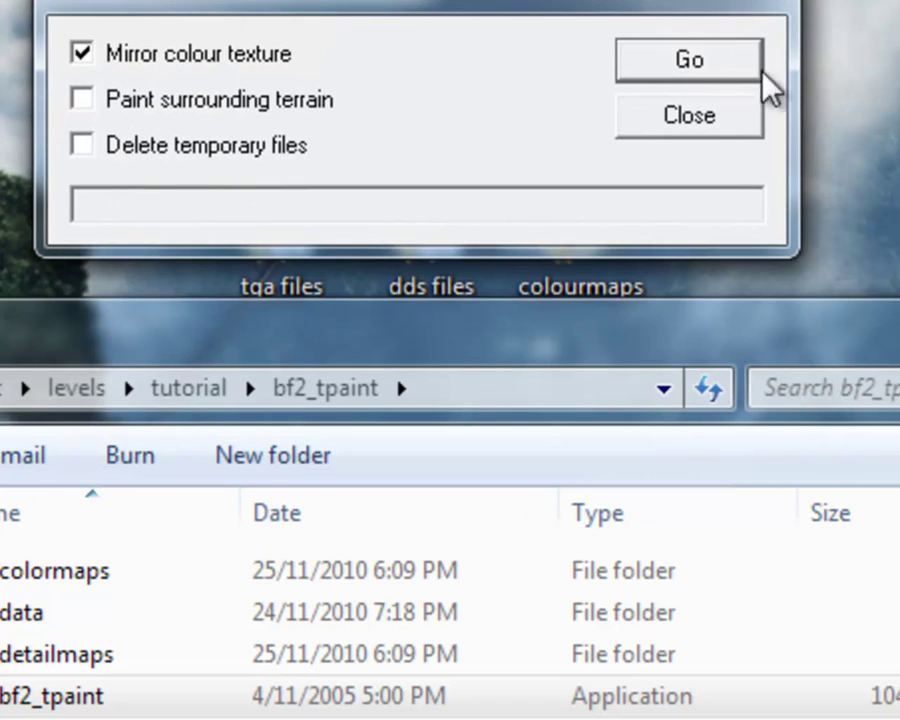
click(672, 78)
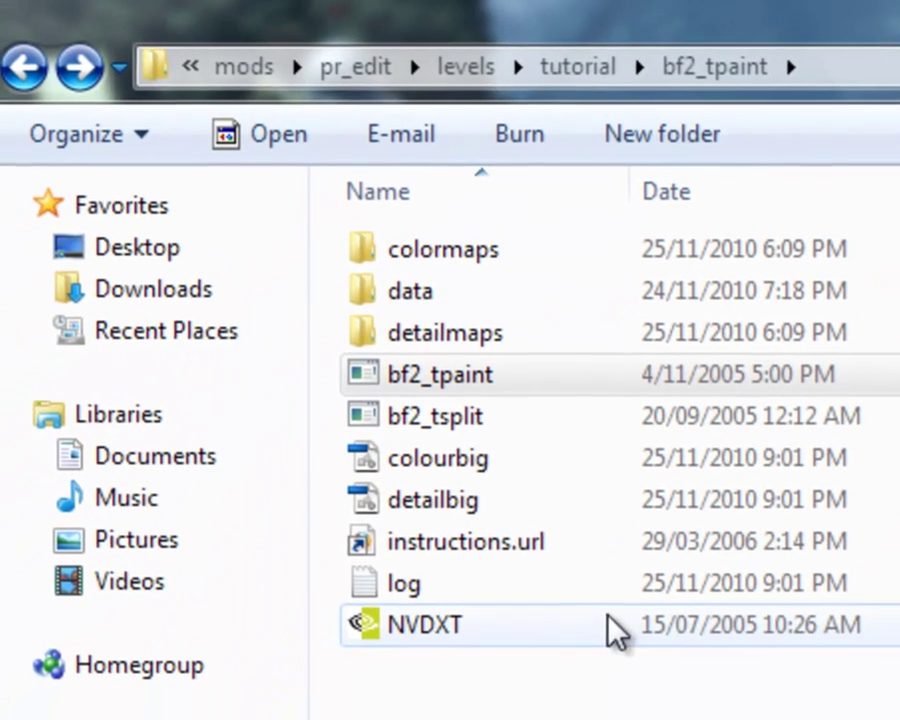
Open the generated colourbig TGA file from the bf2_tpaint folder in Photoshop.
click(622, 695)
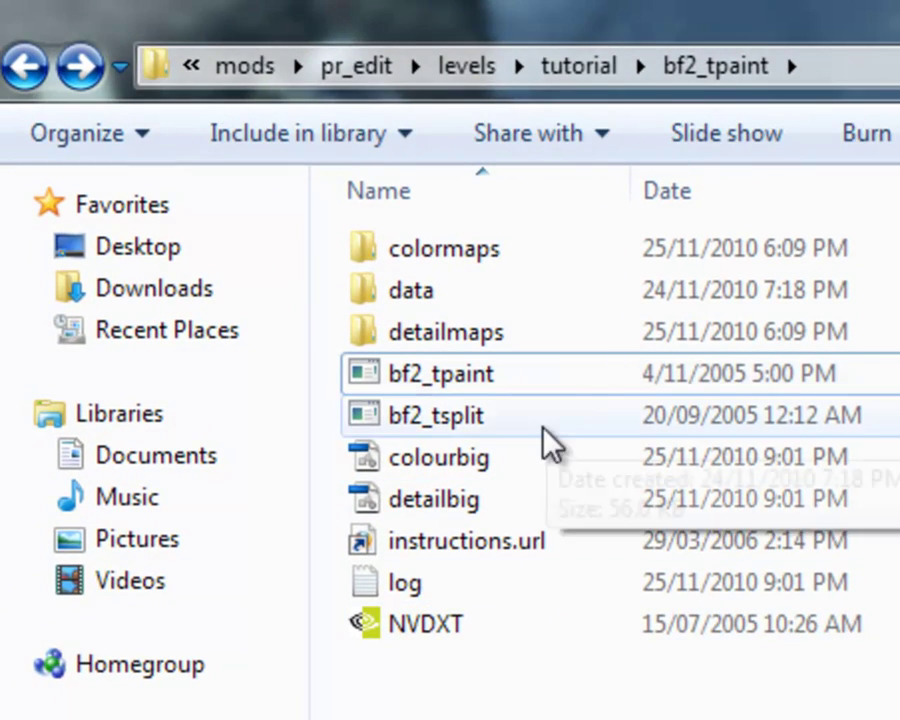
click(472, 465)
double_click(472, 465)
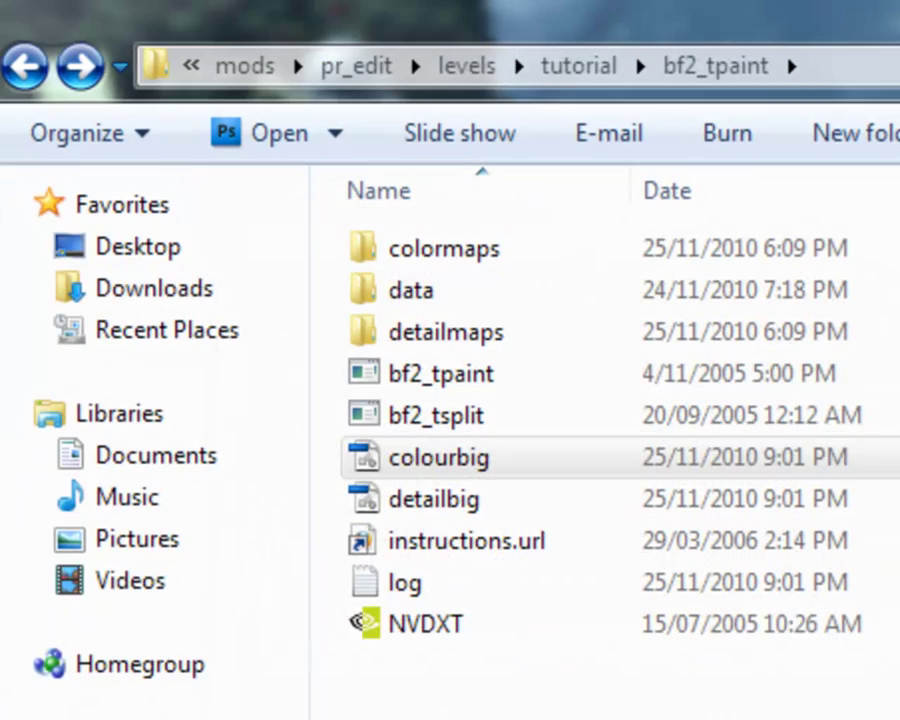
click(602, 476)
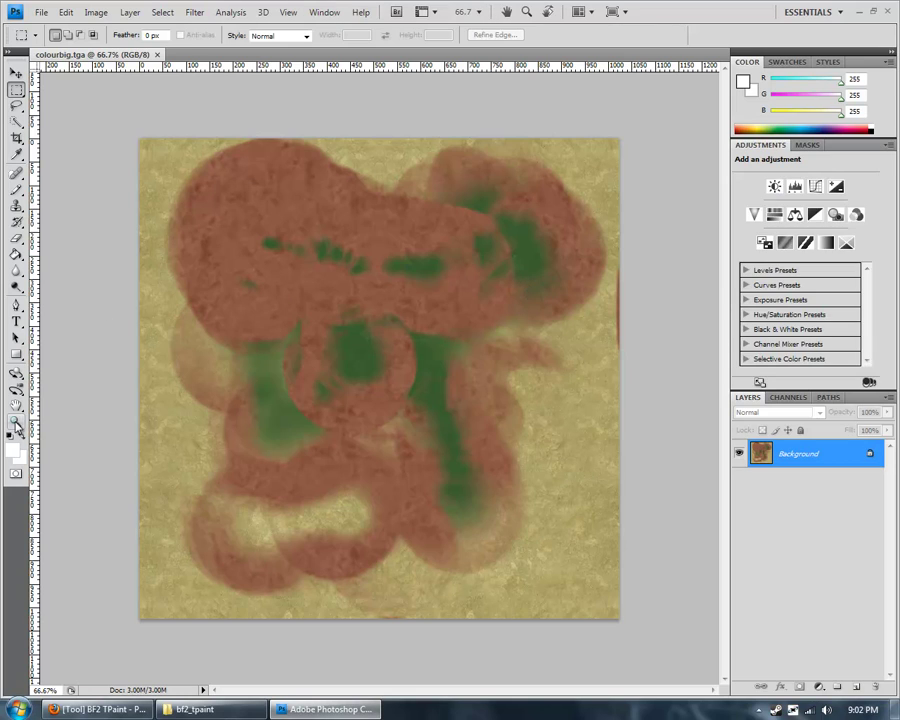
Look over the painted colour map, close colourbig.tga and minimize Photoshop.
key(z)
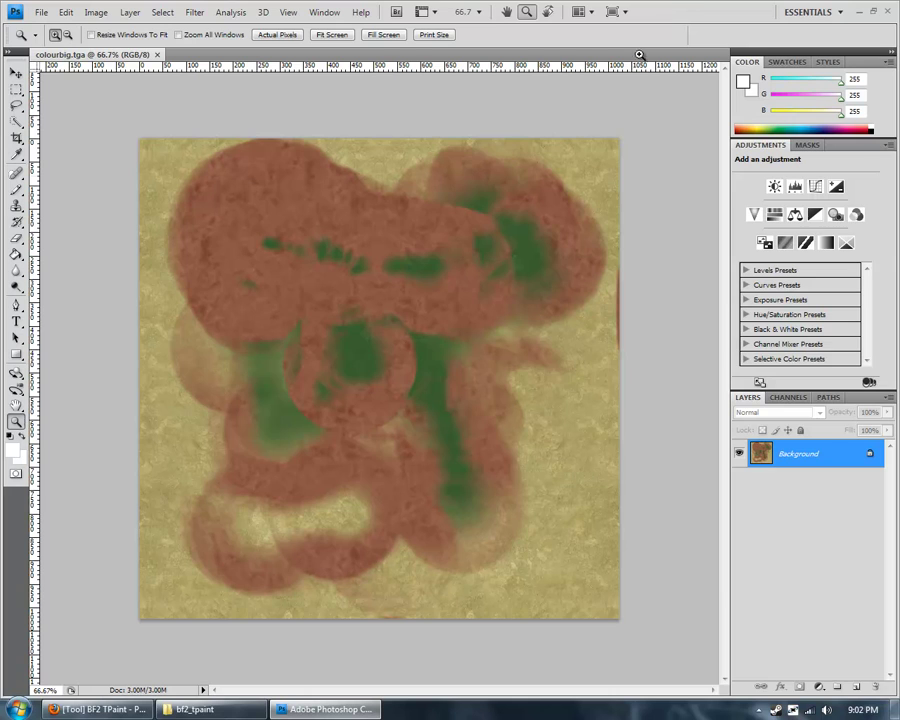
double_click(665, 8)
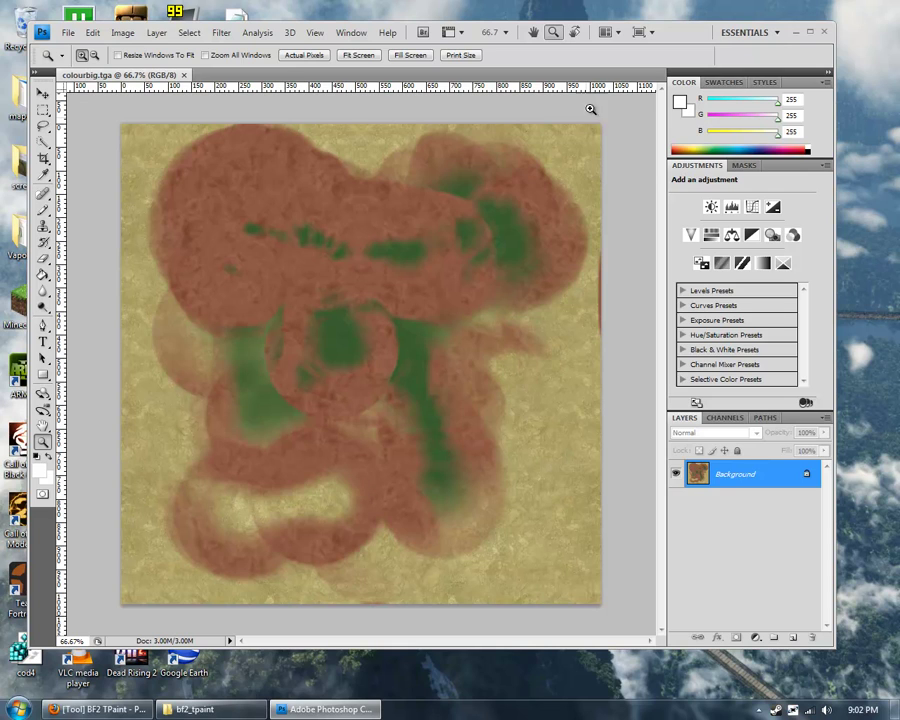
double_click(680, 36)
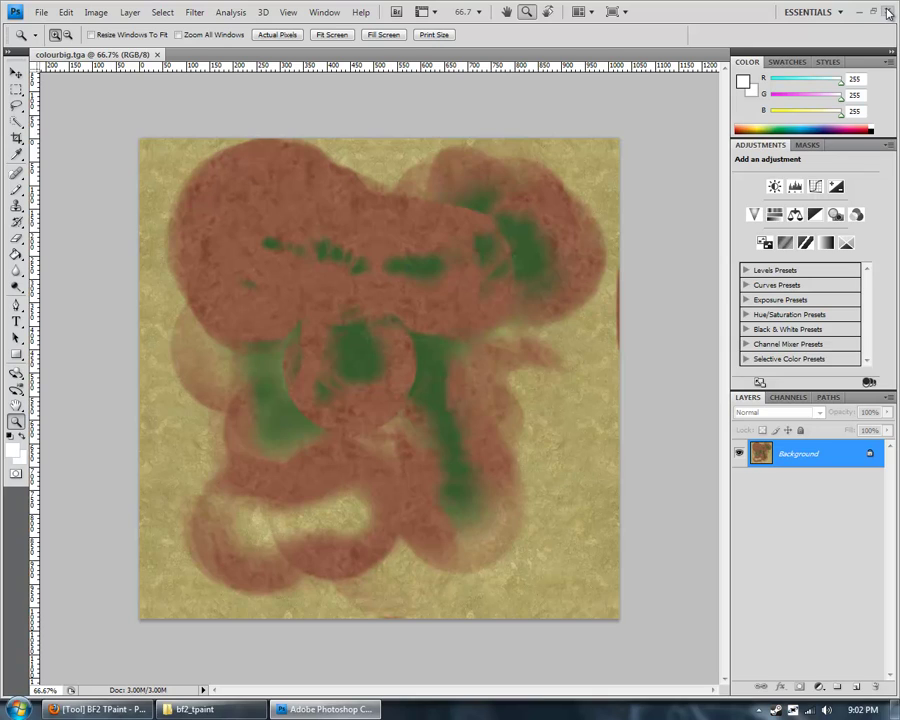
click(158, 54)
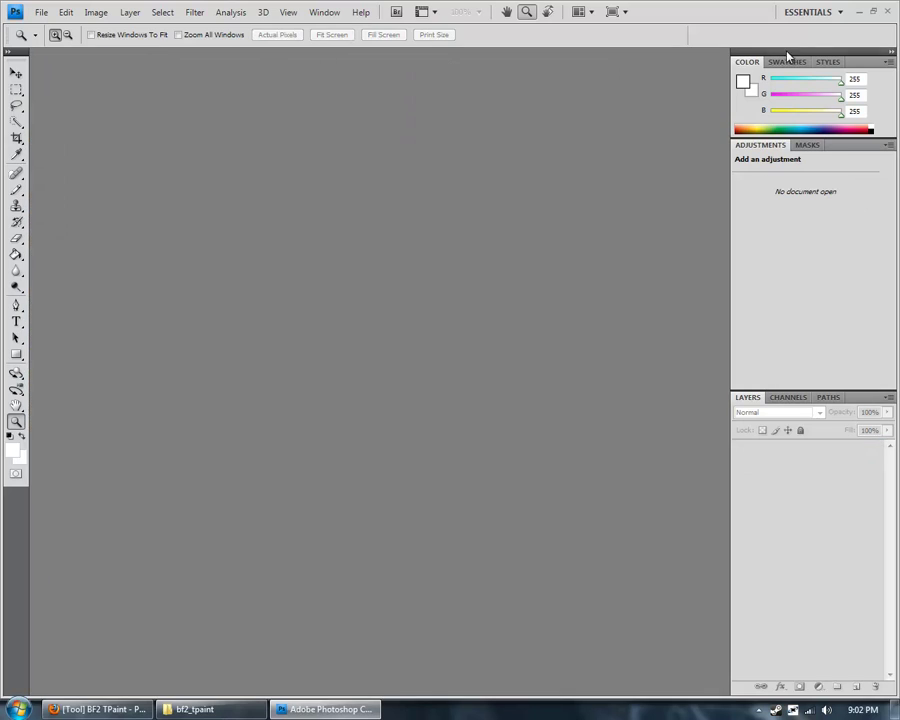
click(857, 11)
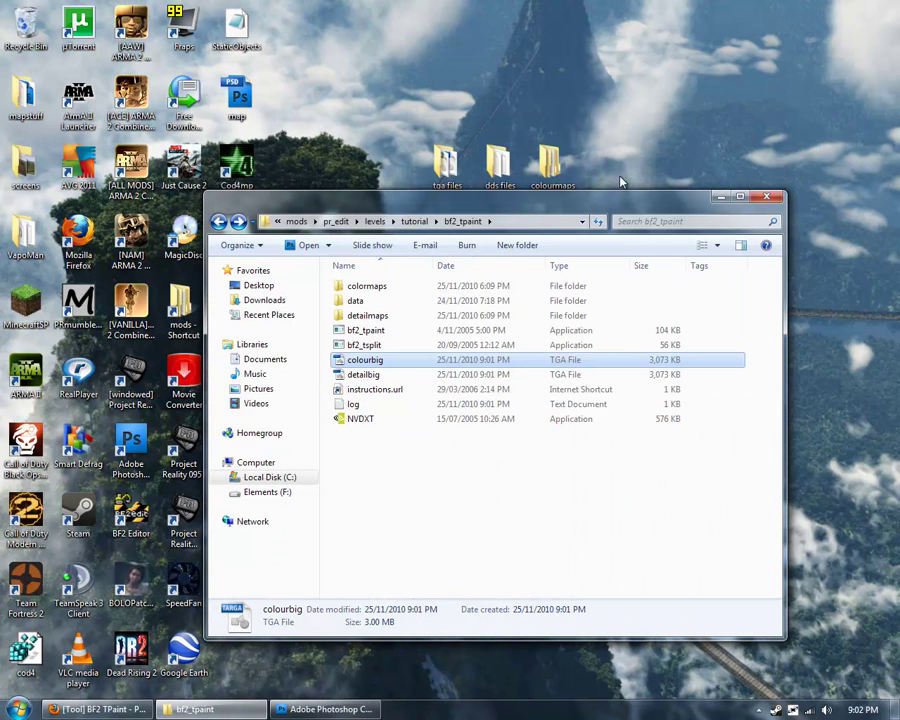
Revisit the data folder, relaunch bf2_tpaint, turn off Paint surrounding terrain and Delete temporary files, and close the tool without running it.
double_click(394, 302)
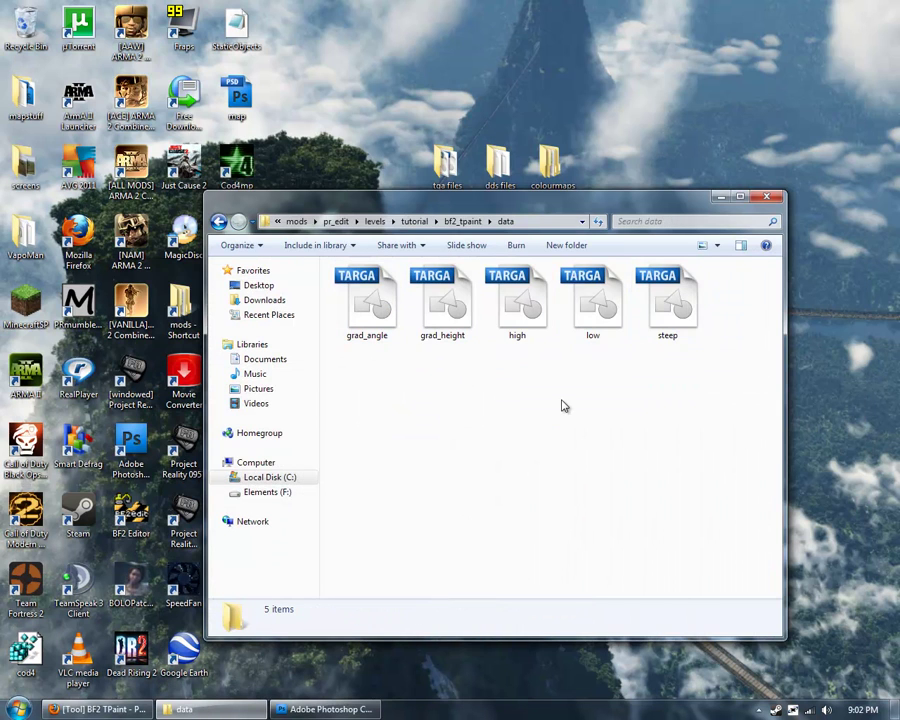
click(220, 223)
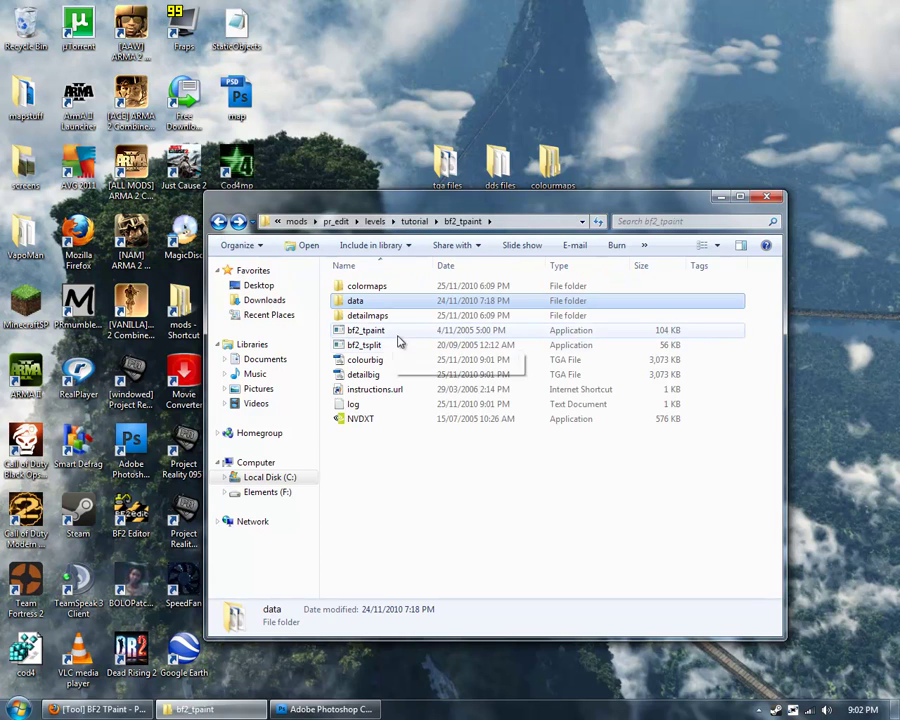
double_click(378, 333)
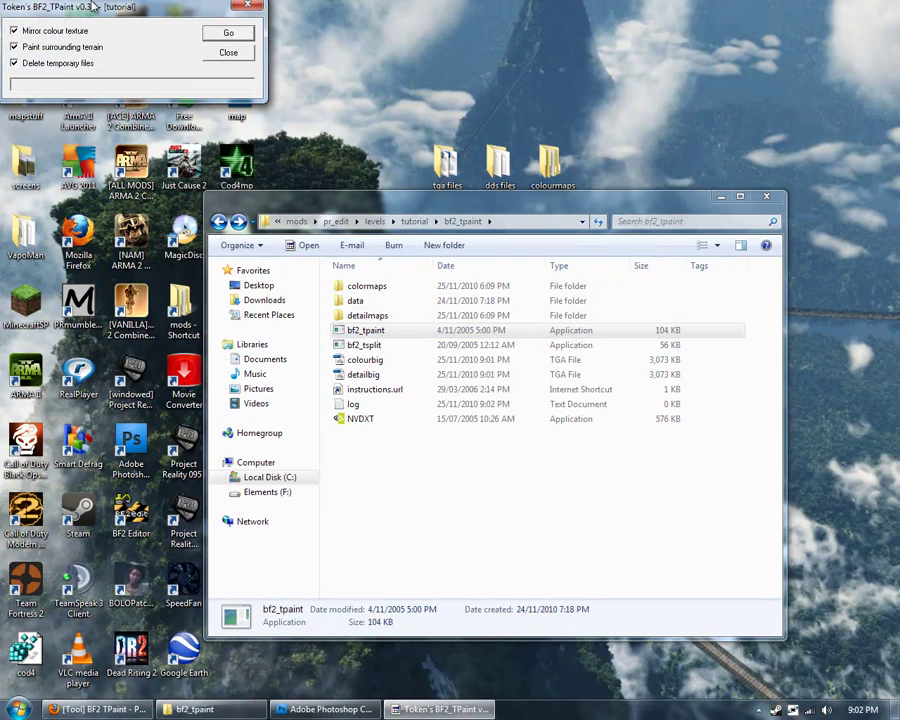
drag(122, 18, 455, 113)
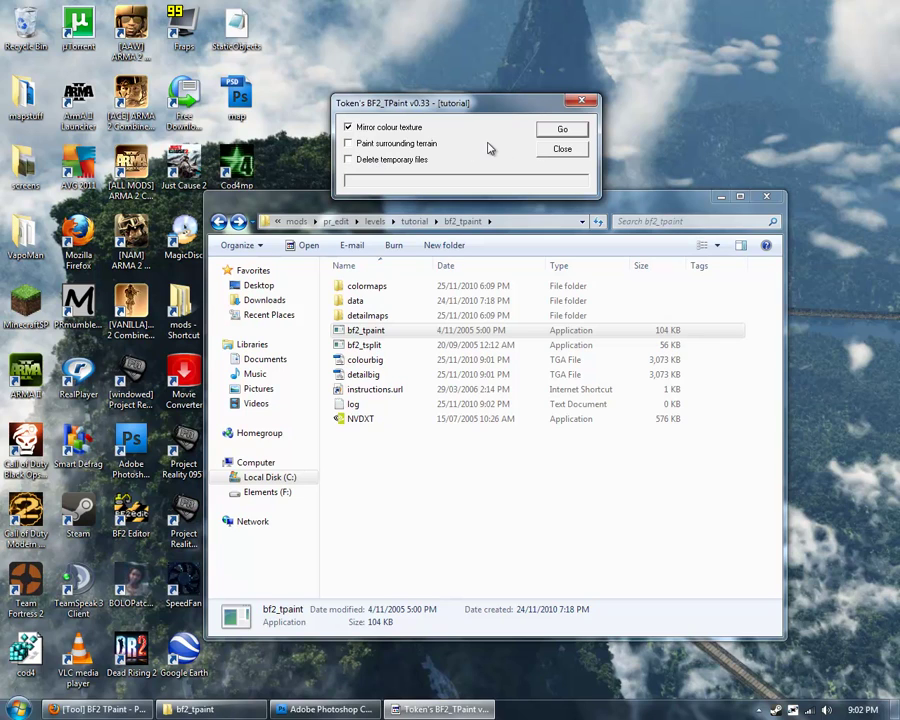
click(559, 154)
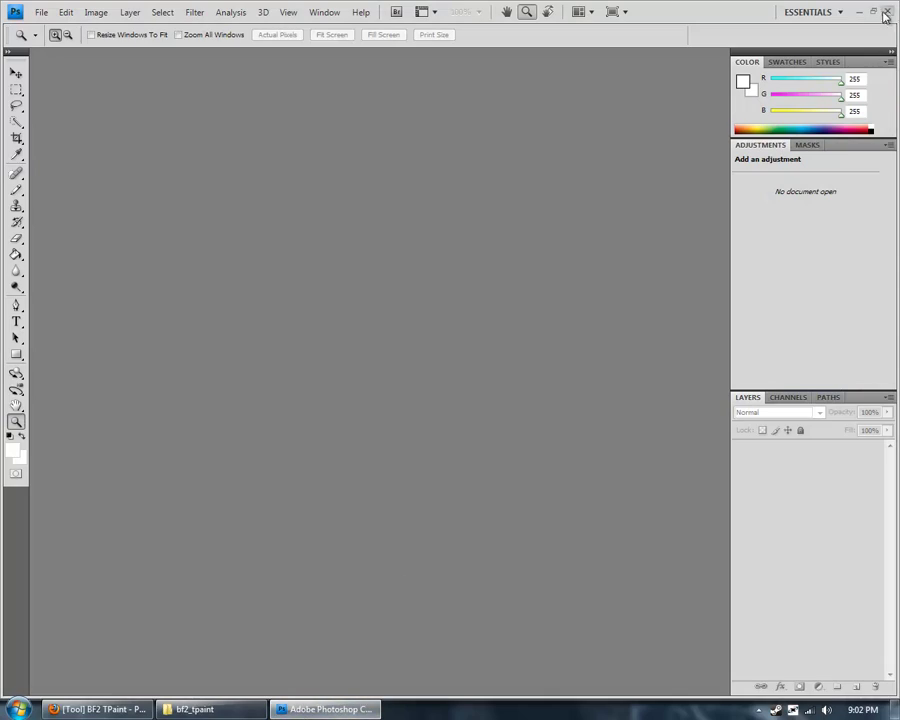
Quit Photoshop and return to the bf2_tpaint folder with no file selected.
click(886, 11)
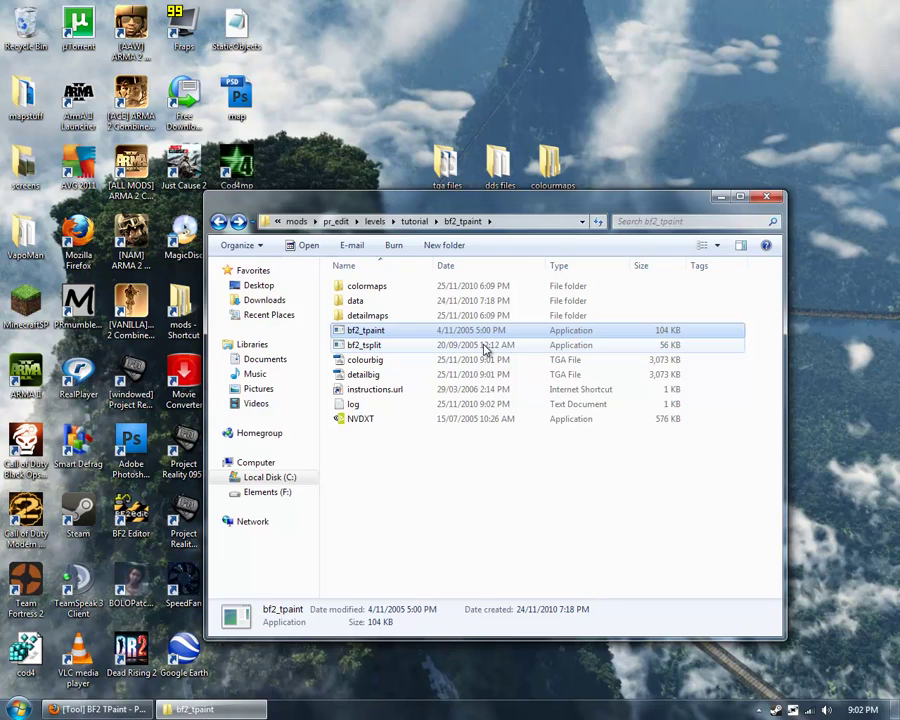
drag(394, 205, 412, 217)
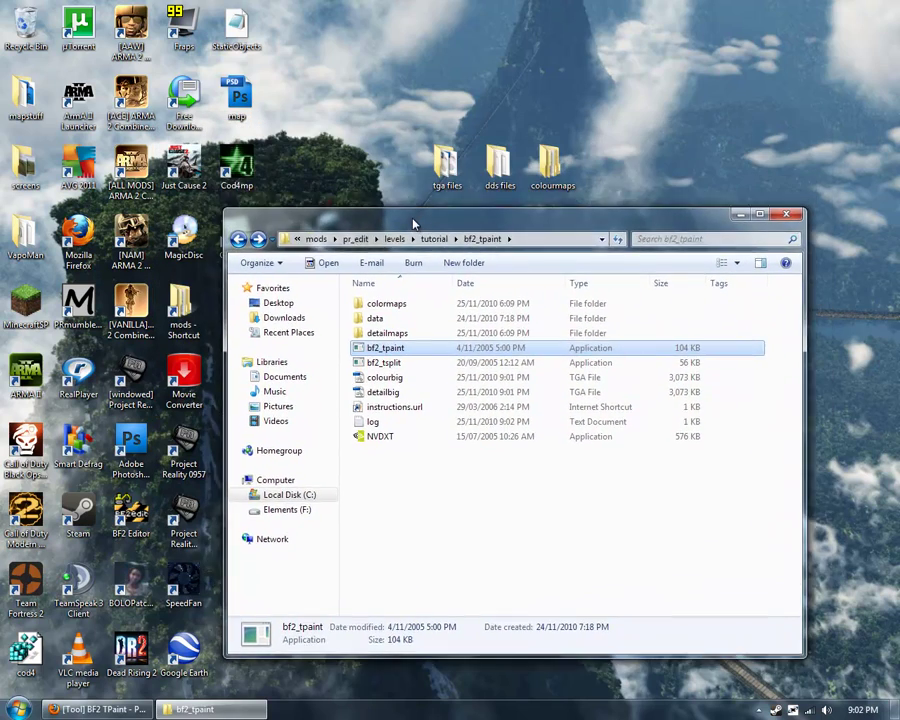
click(447, 526)
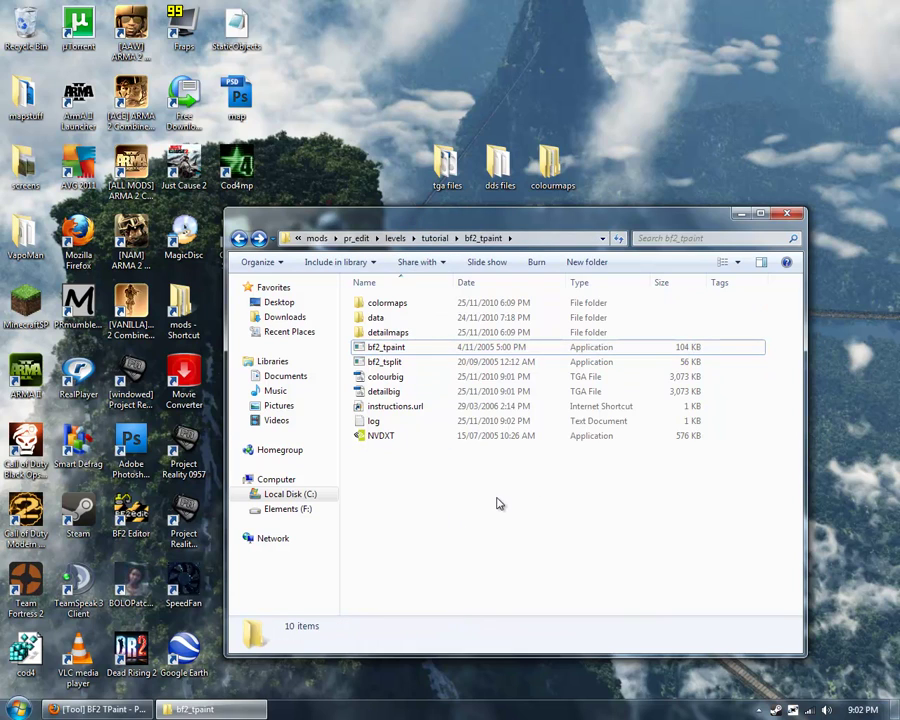